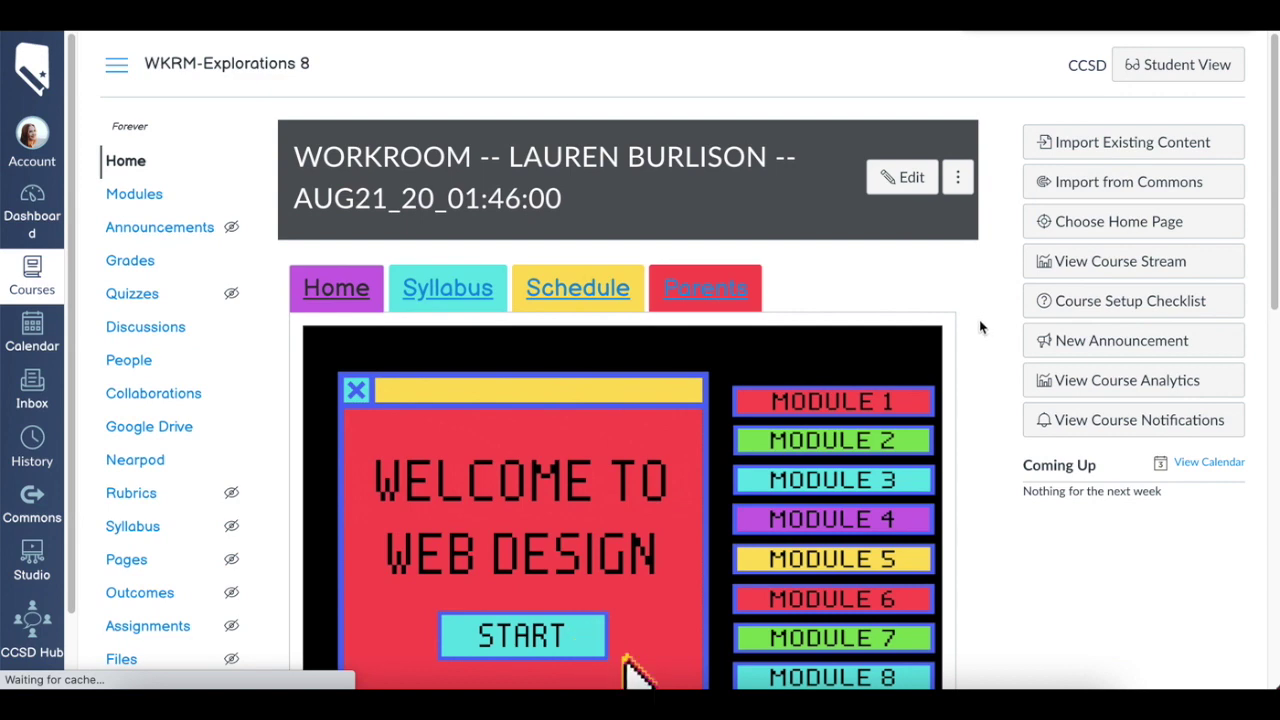
- Add a new course section named 'Online Students' under Settings > Sections
{"action": "scroll", "coordinate": [266, 400], "scroll_direction": "down", "scroll_amount": 5}
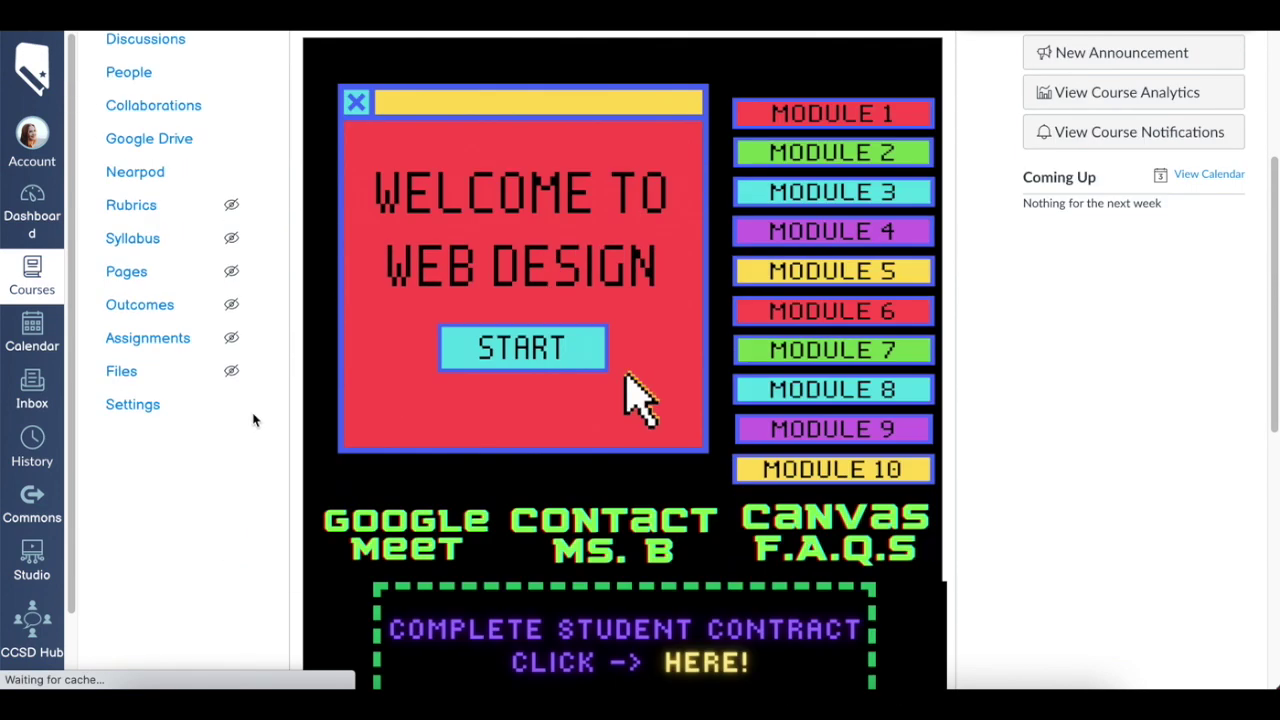
{"action": "left_click", "coordinate": [110, 404]}
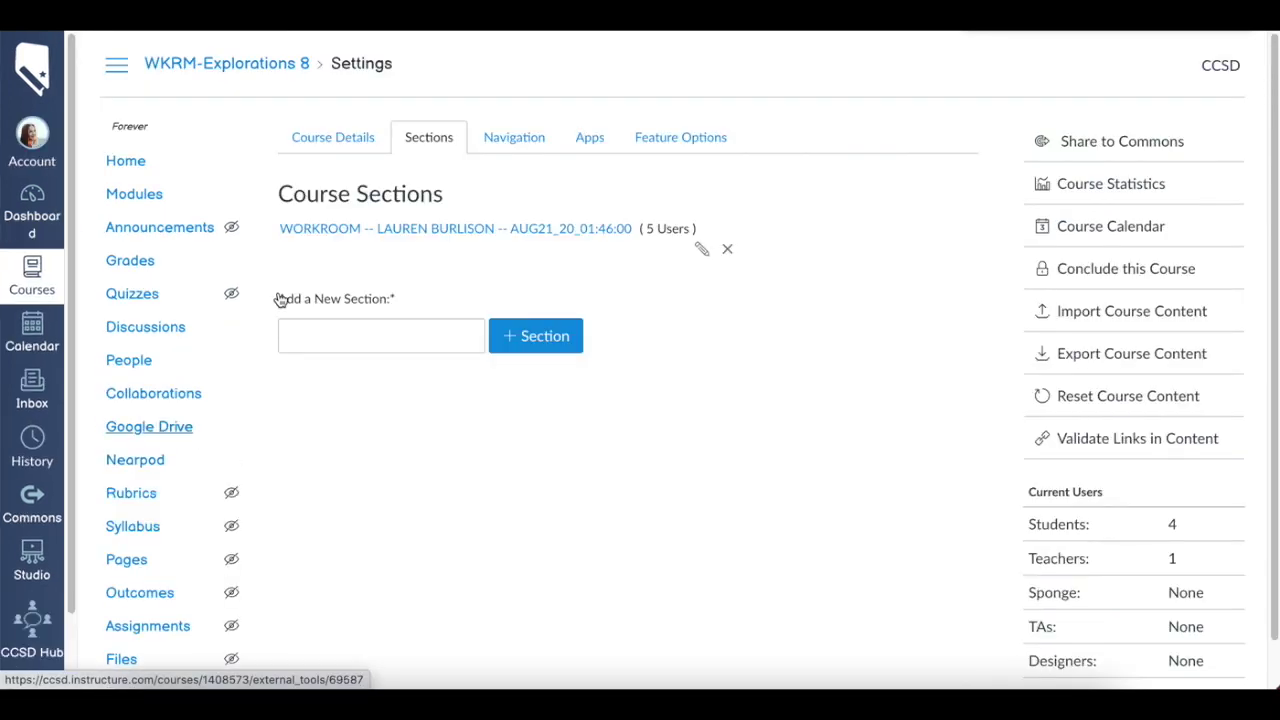
{"action": "left_click", "coordinate": [330, 140]}
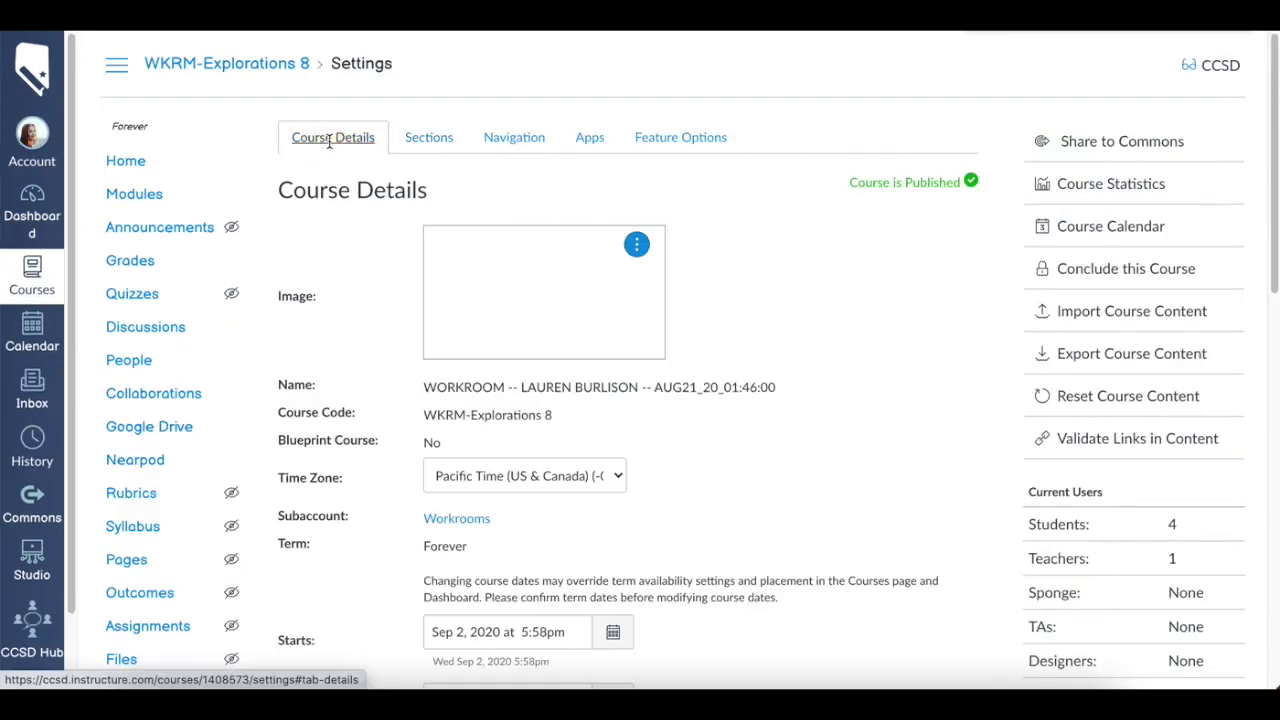
{"action": "left_click", "coordinate": [437, 148]}
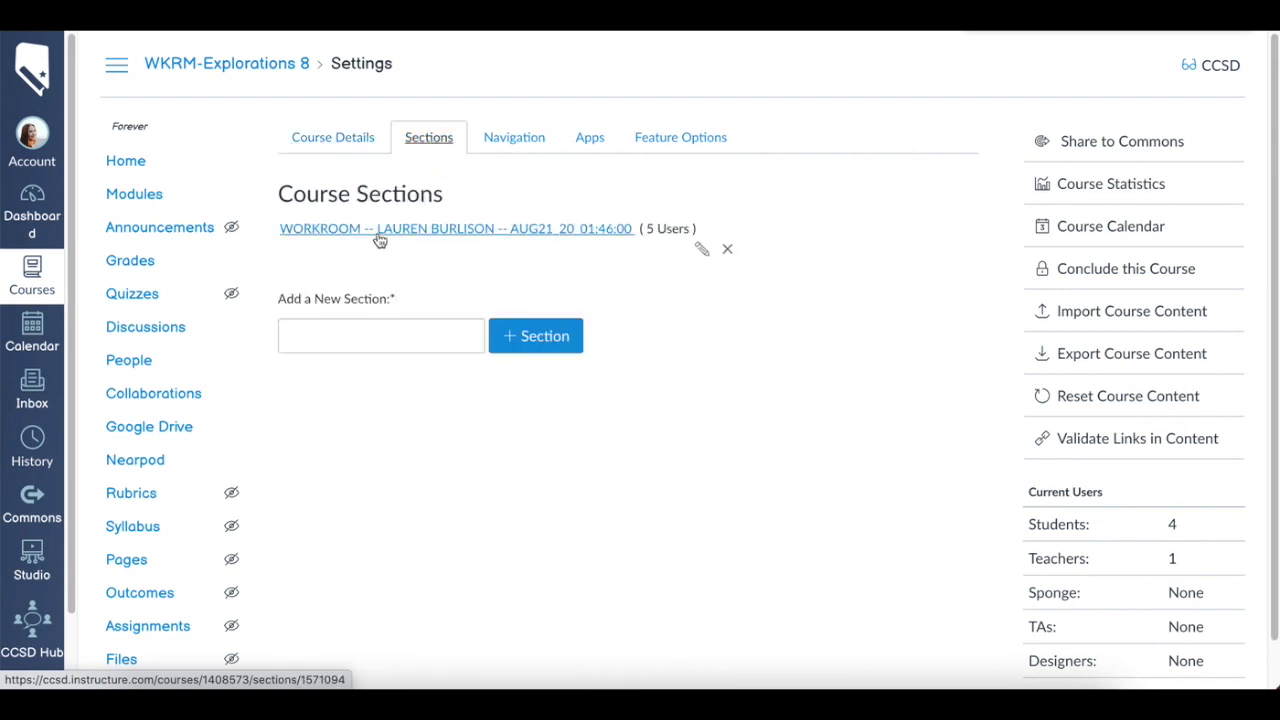
{"action": "left_click", "coordinate": [390, 334]}
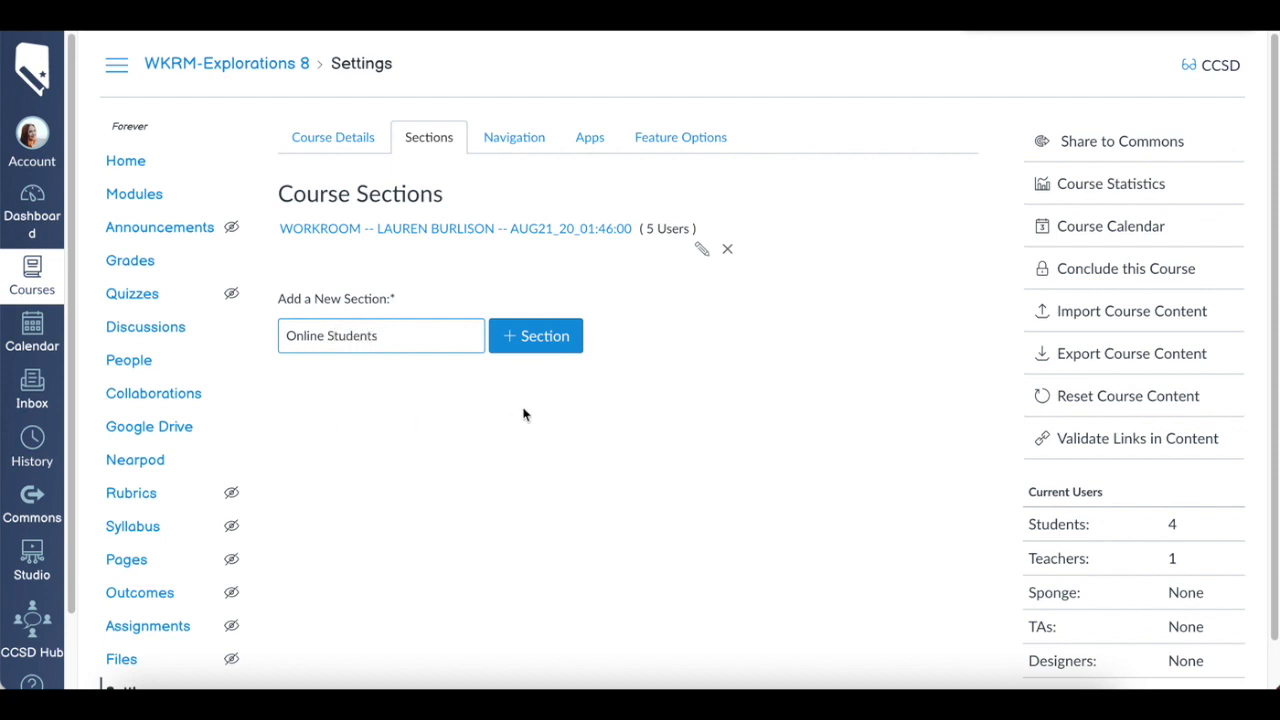
{"action": "left_click", "coordinate": [543, 343]}
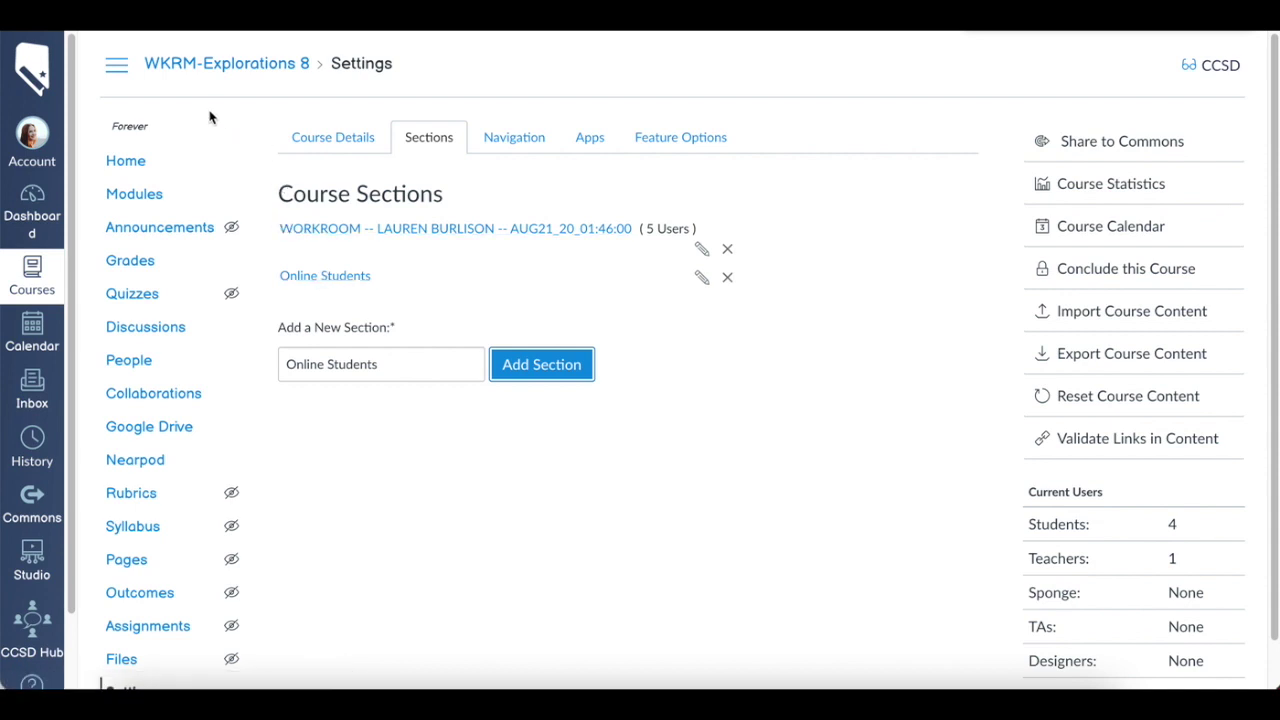
{"action": "left_click", "coordinate": [143, 364]}
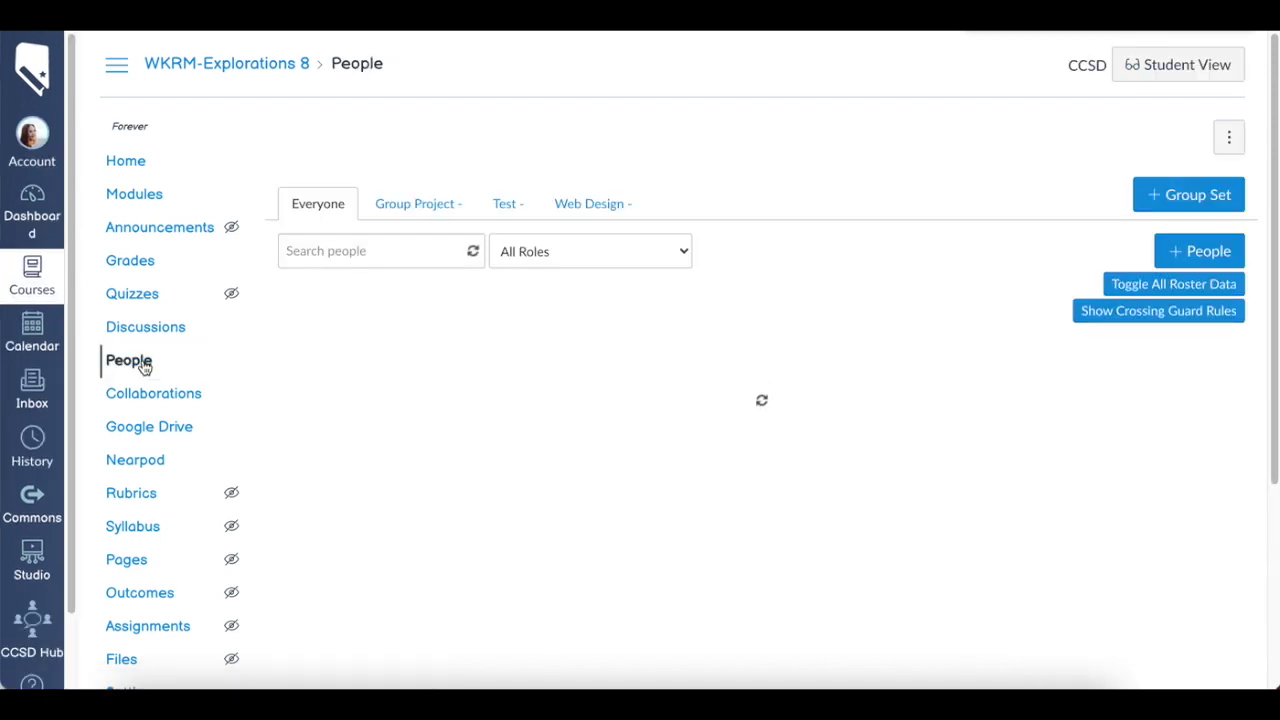
- Enroll the first student on the roster in the Online Students section as well
{"action": "scroll", "coordinate": [590, 400], "scroll_direction": "down", "scroll_amount": 2}
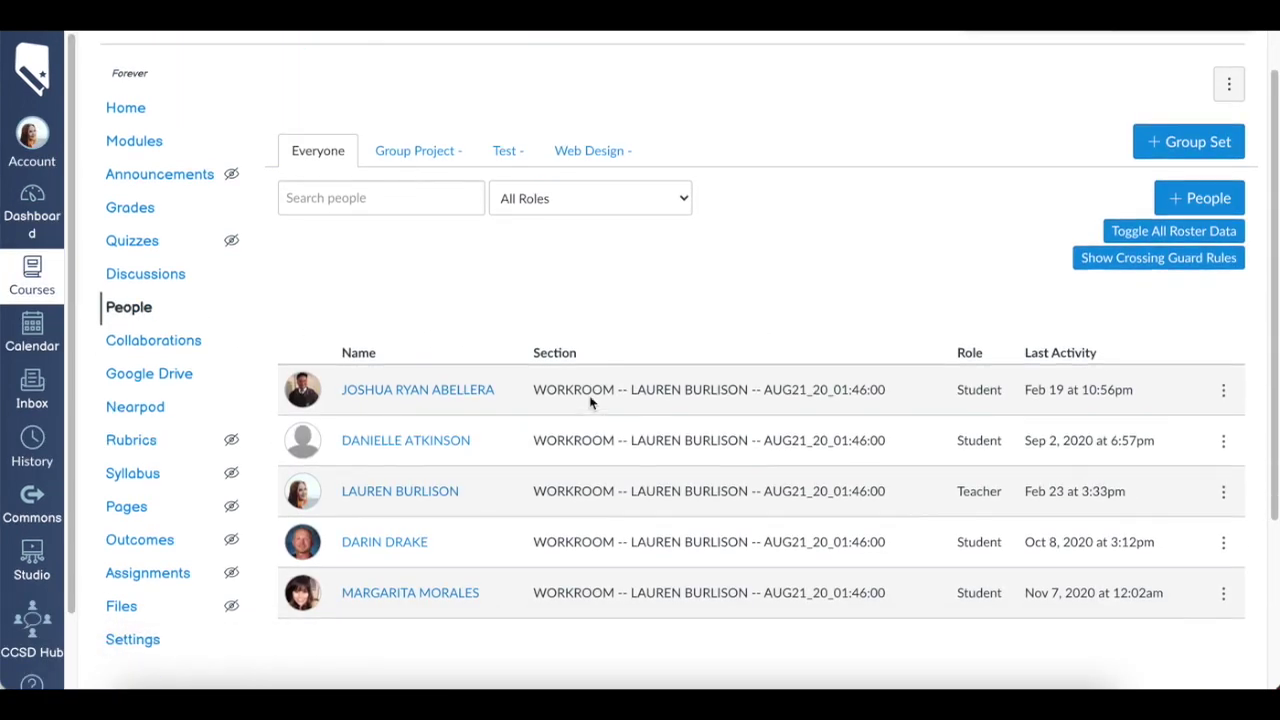
{"action": "scroll", "coordinate": [590, 397], "scroll_direction": "down", "scroll_amount": 1}
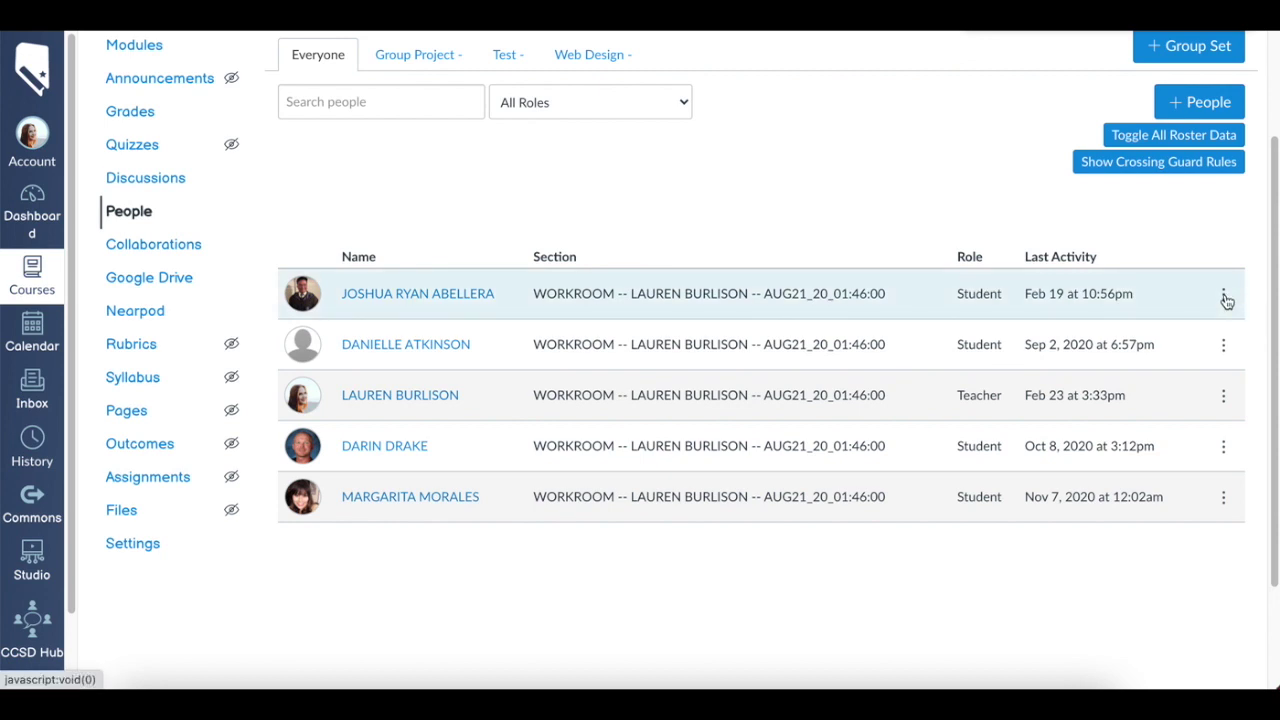
{"action": "left_click", "coordinate": [1224, 297]}
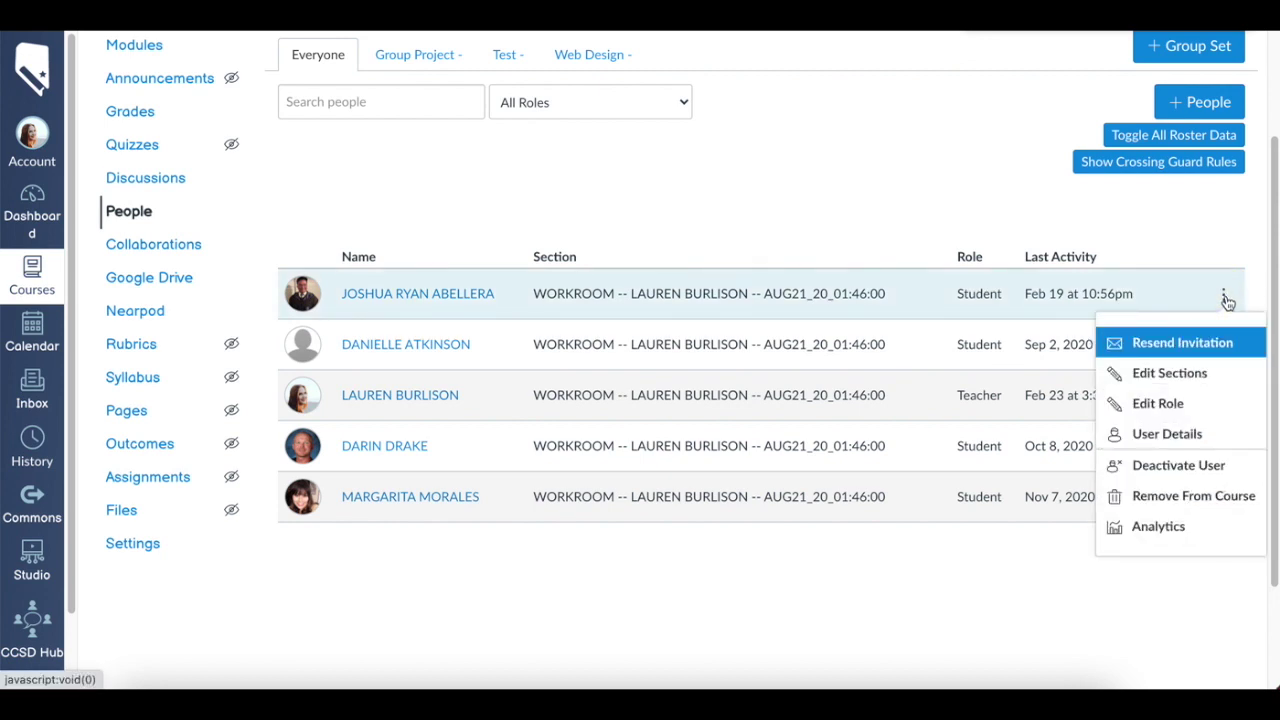
{"action": "left_click", "coordinate": [1187, 379]}
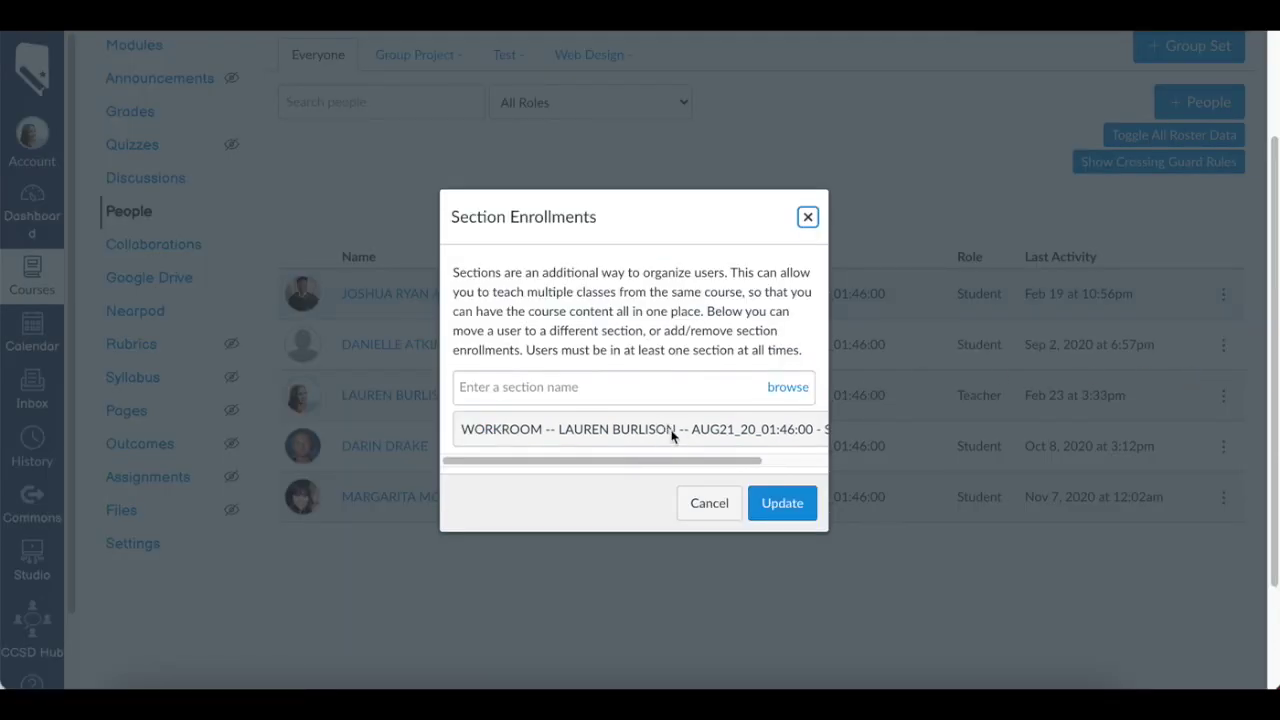
{"action": "left_click", "coordinate": [670, 393]}
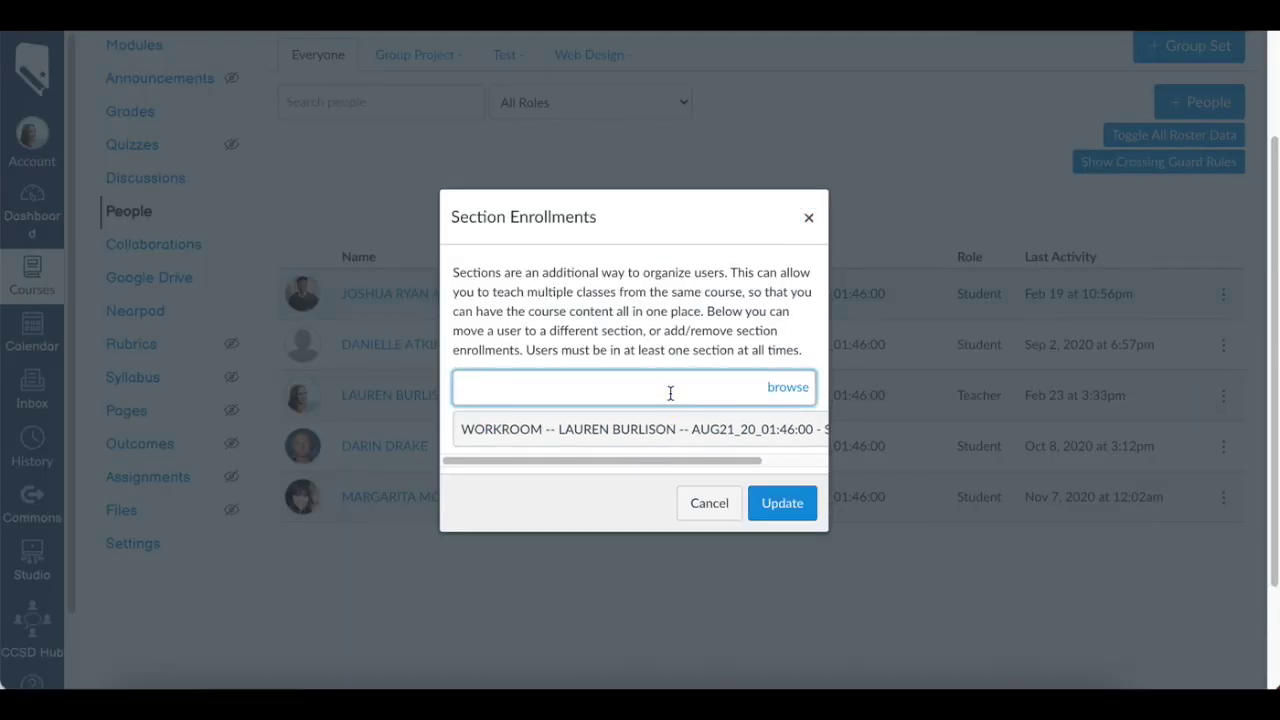
{"action": "type", "text": "Online"}
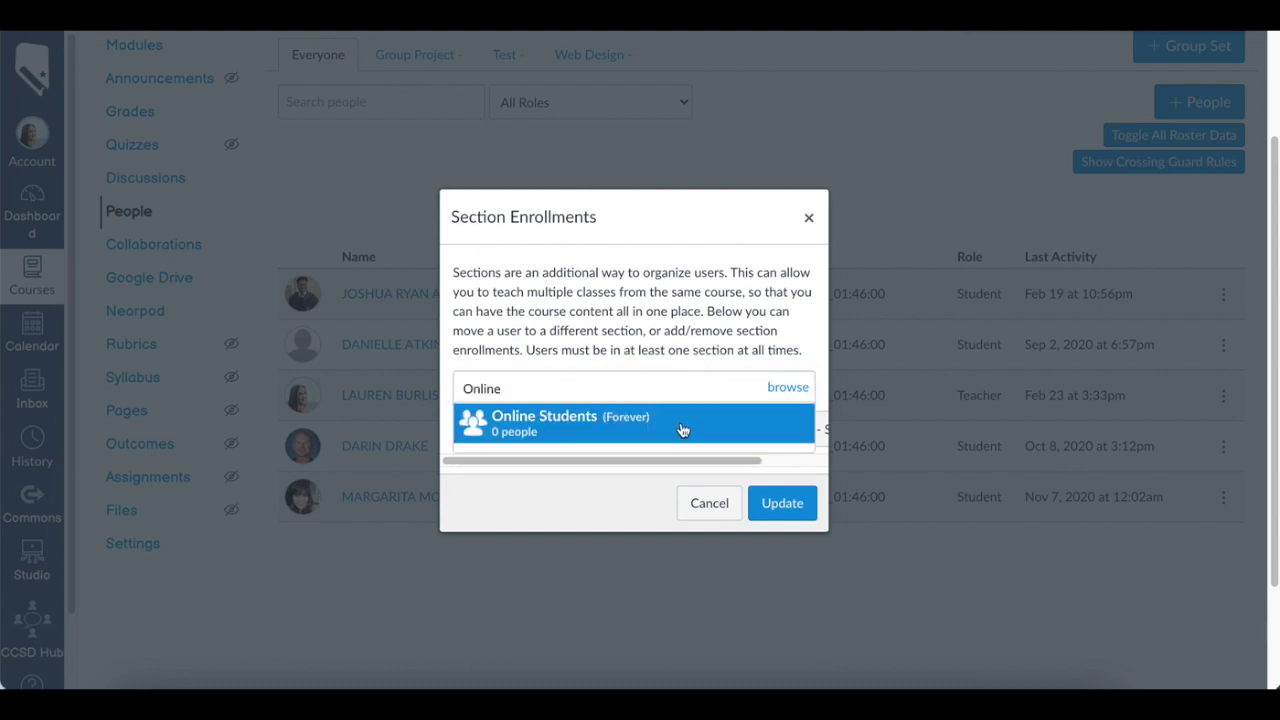
{"action": "left_click", "coordinate": [681, 428]}
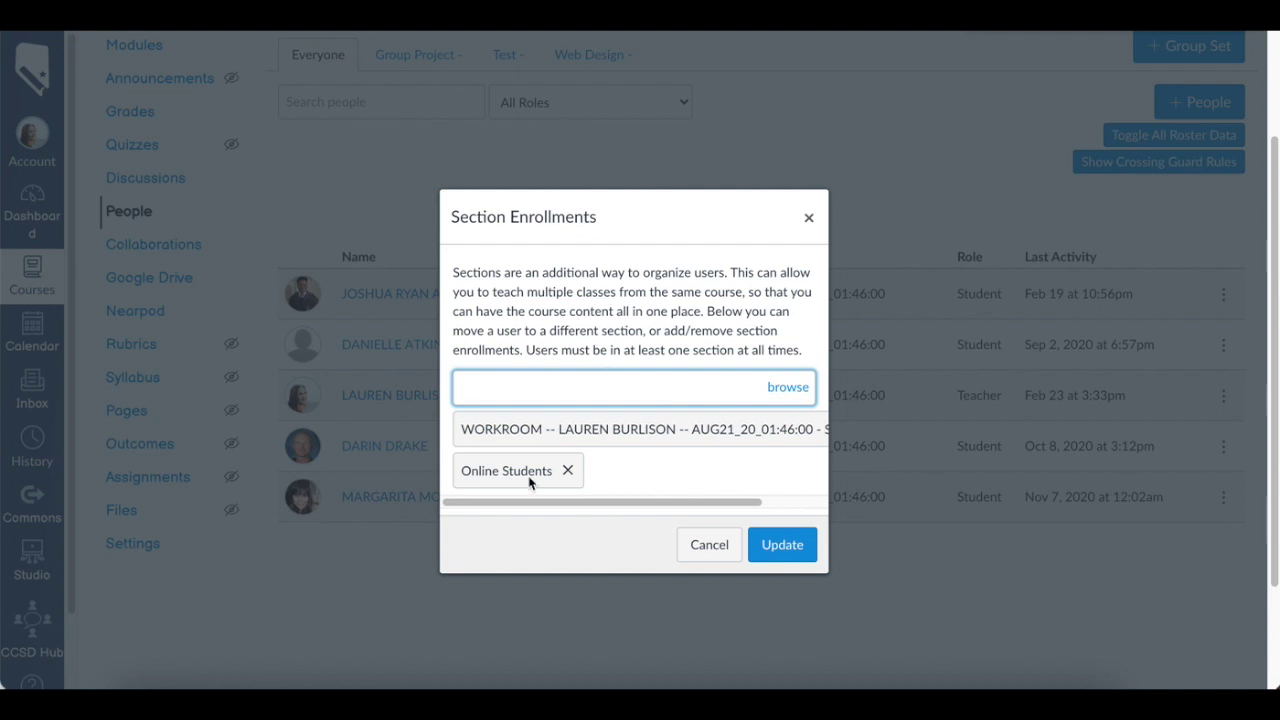
{"action": "left_click", "coordinate": [771, 544]}
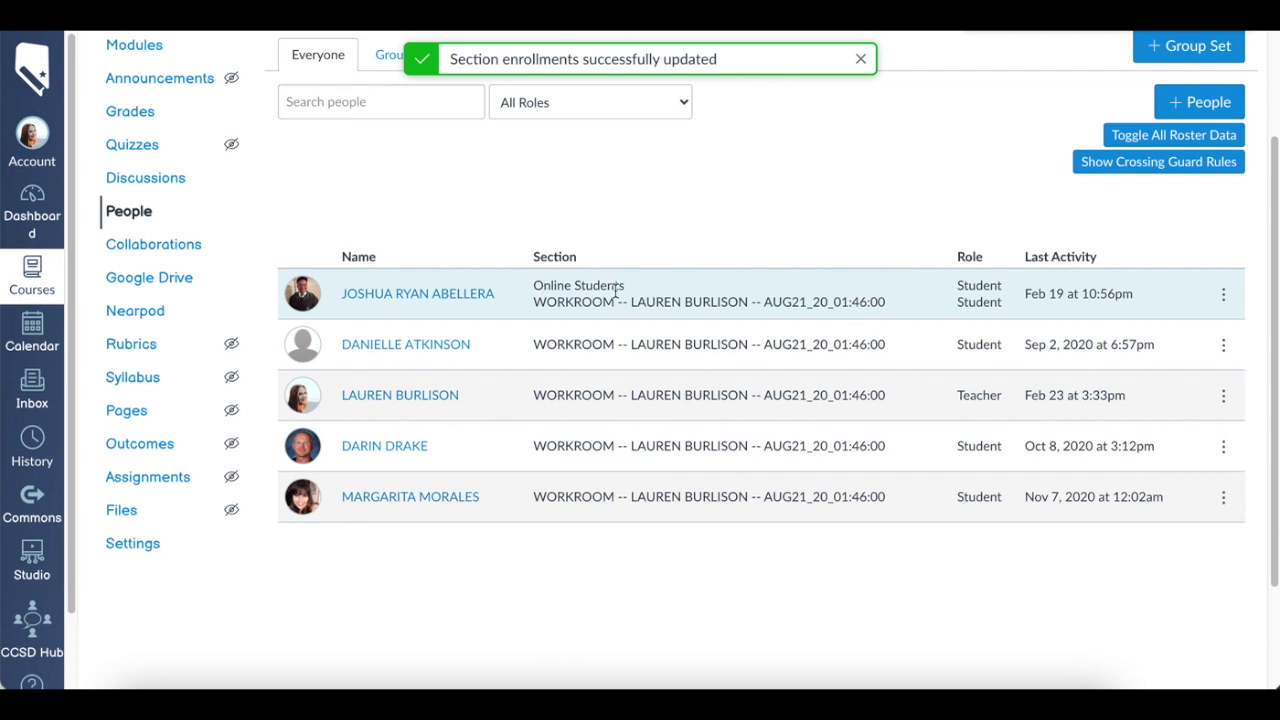
- Add the second roster student to the Online Students section through Edit Sections
{"action": "left_click", "coordinate": [1222, 350]}
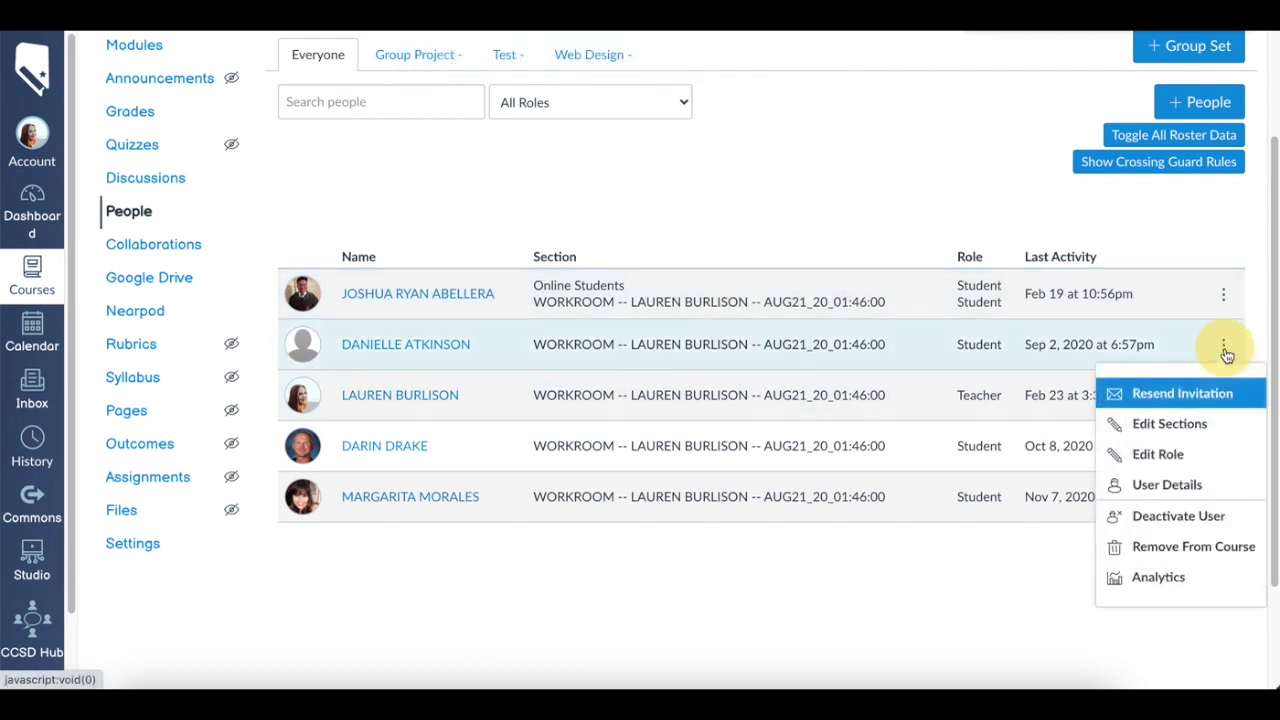
{"action": "left_click", "coordinate": [1194, 430]}
{"action": "left_click", "coordinate": [649, 391]}
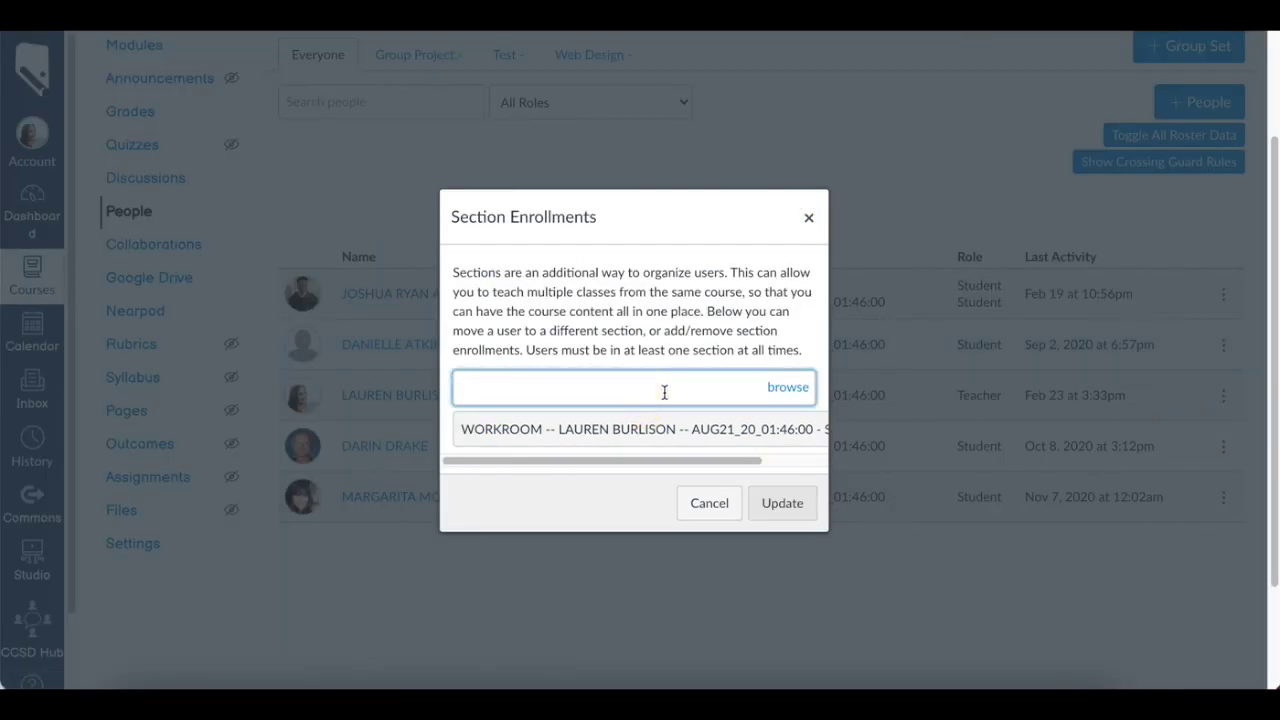
{"action": "type", "text": "Online"}
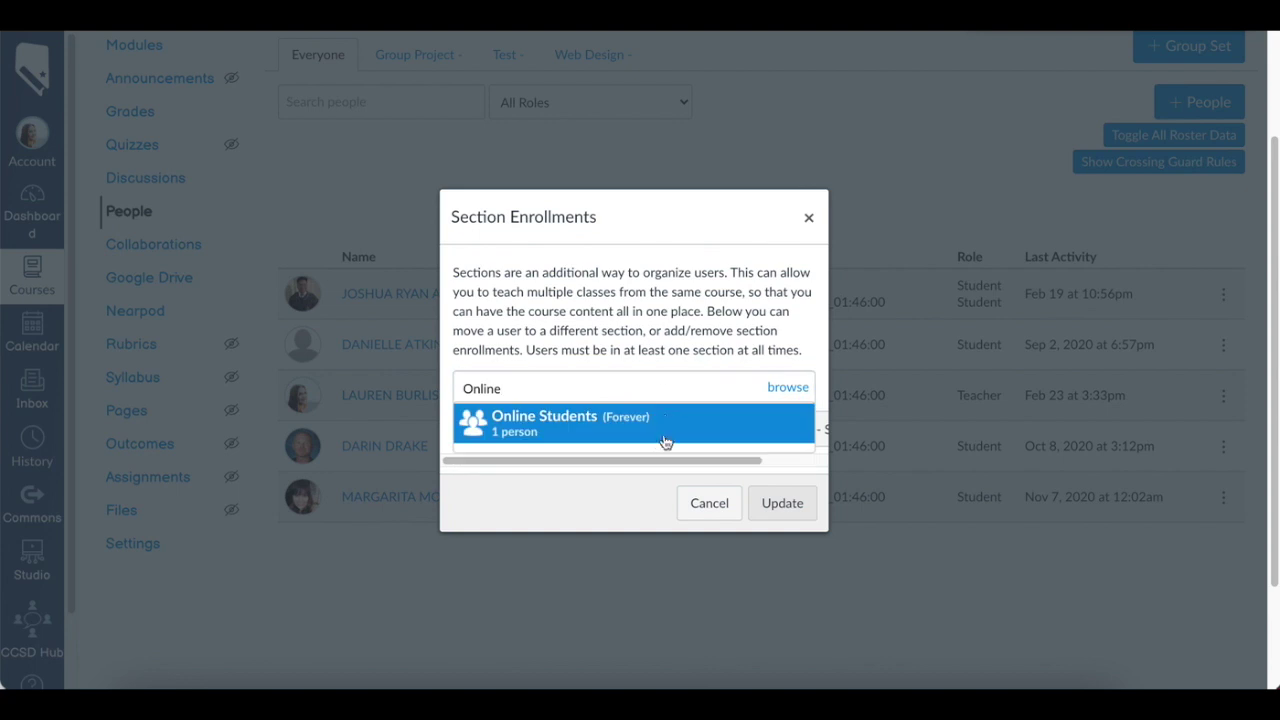
{"action": "left_click", "coordinate": [663, 430]}
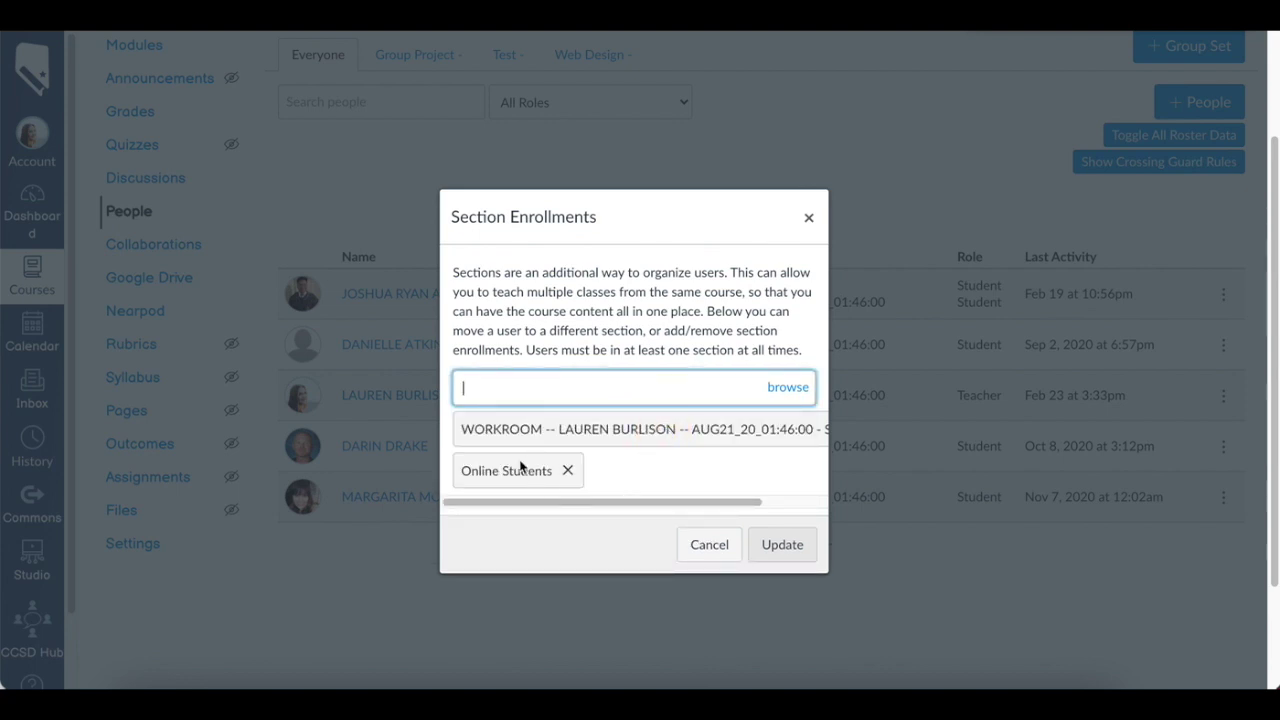
{"action": "left_click", "coordinate": [775, 548]}
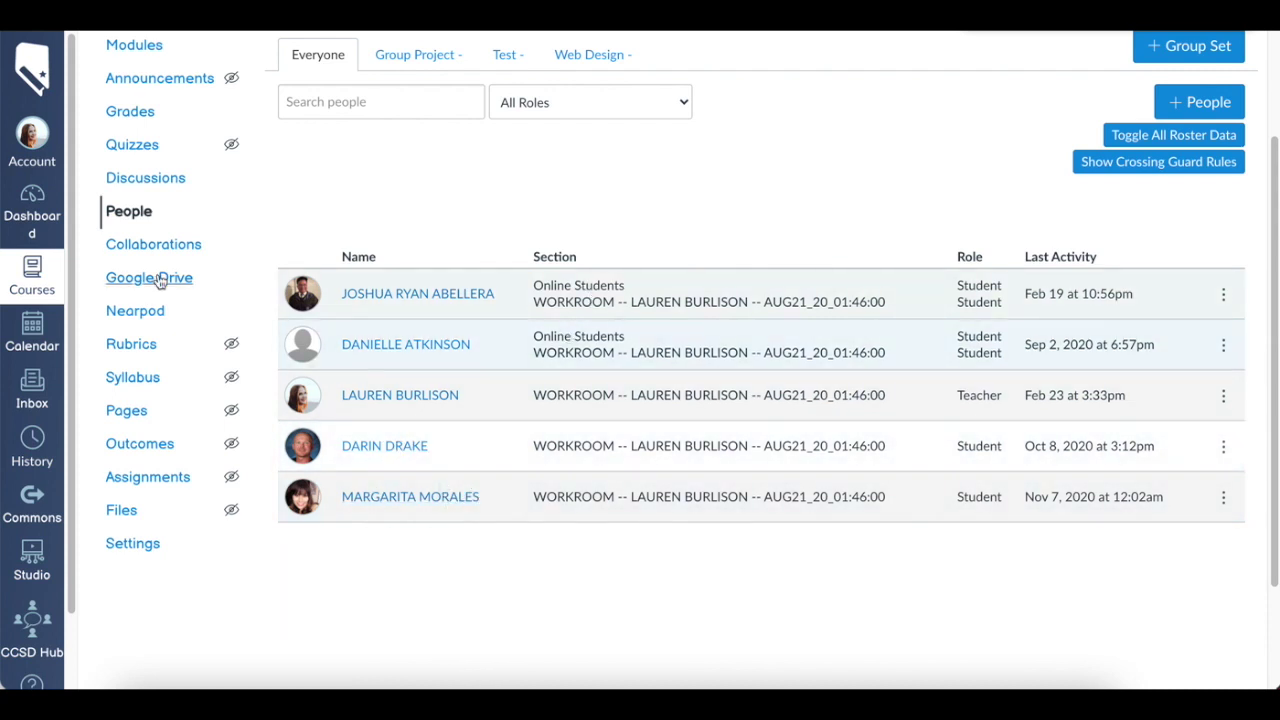
- Check the first student's Online Students entry in the Section column, then edit Project - Assignment
{"action": "scroll", "coordinate": [141, 273], "scroll_direction": "up", "scroll_amount": 1}
{"action": "scroll", "coordinate": [141, 273], "scroll_direction": "up", "scroll_amount": 1}
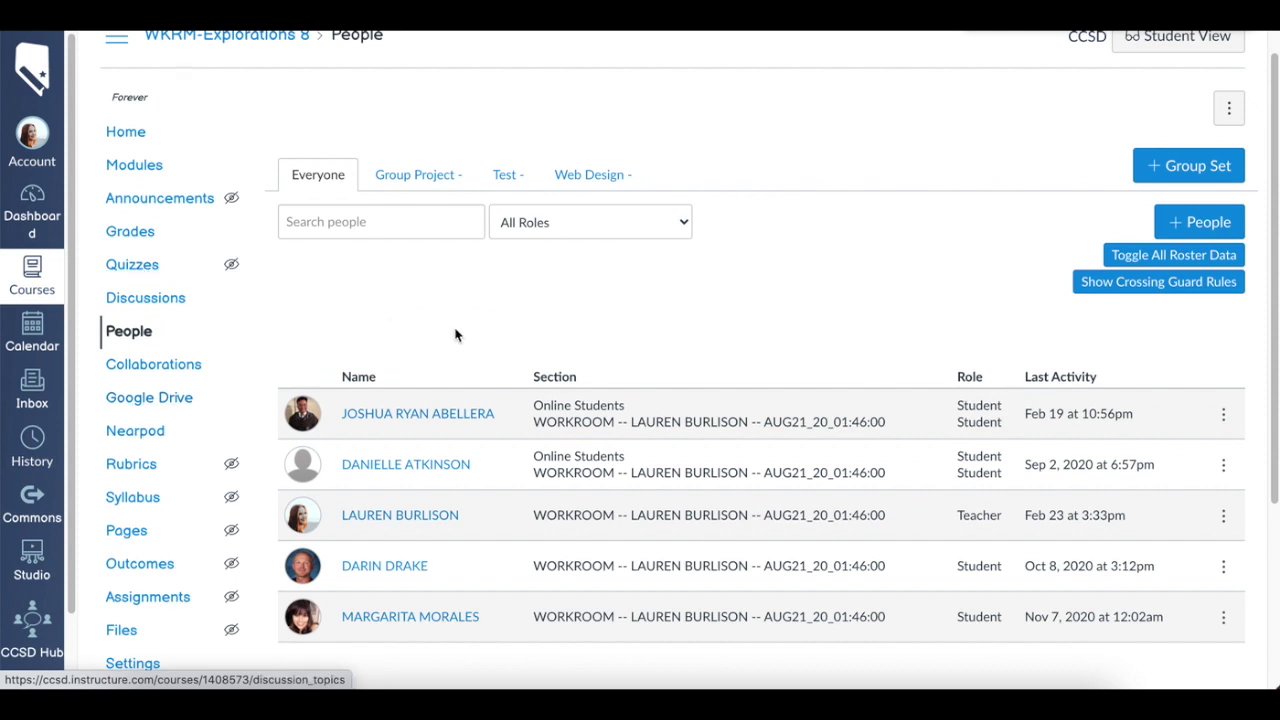
{"action": "scroll", "coordinate": [453, 334], "scroll_direction": "down", "scroll_amount": 1}
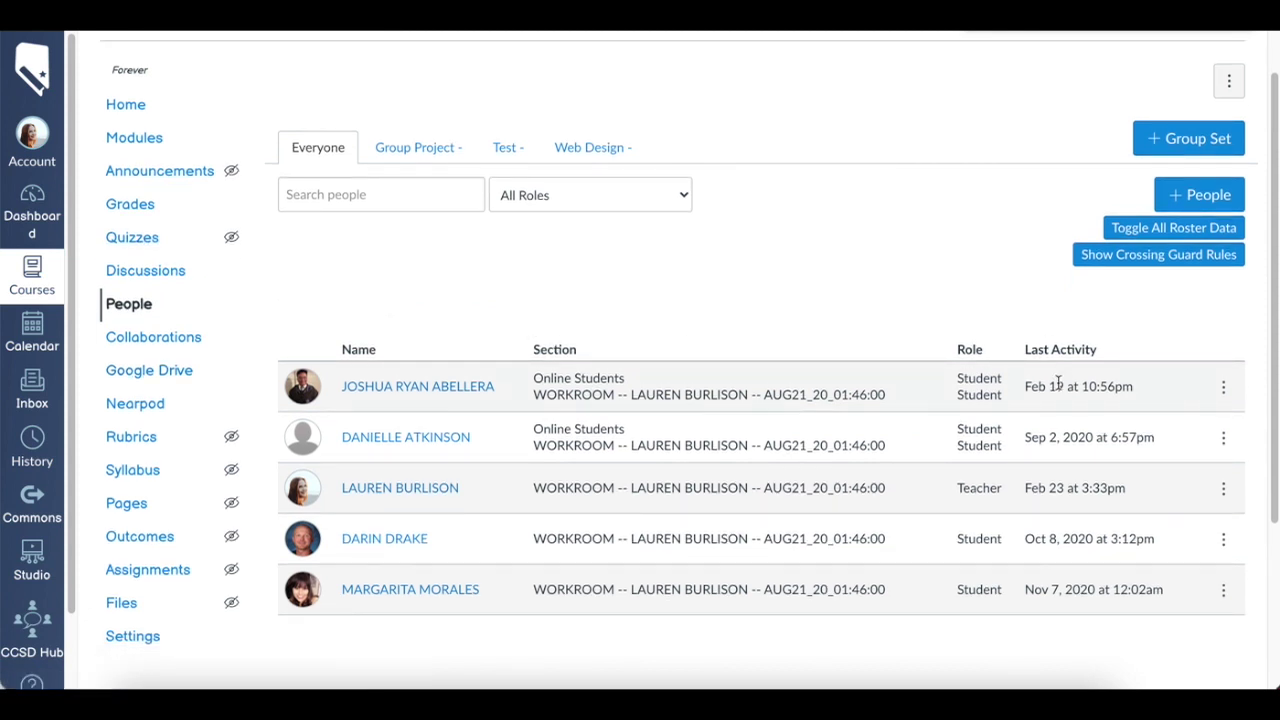
{"action": "left_click_drag", "start_coordinate": [526, 377], "coordinate": [650, 370]}
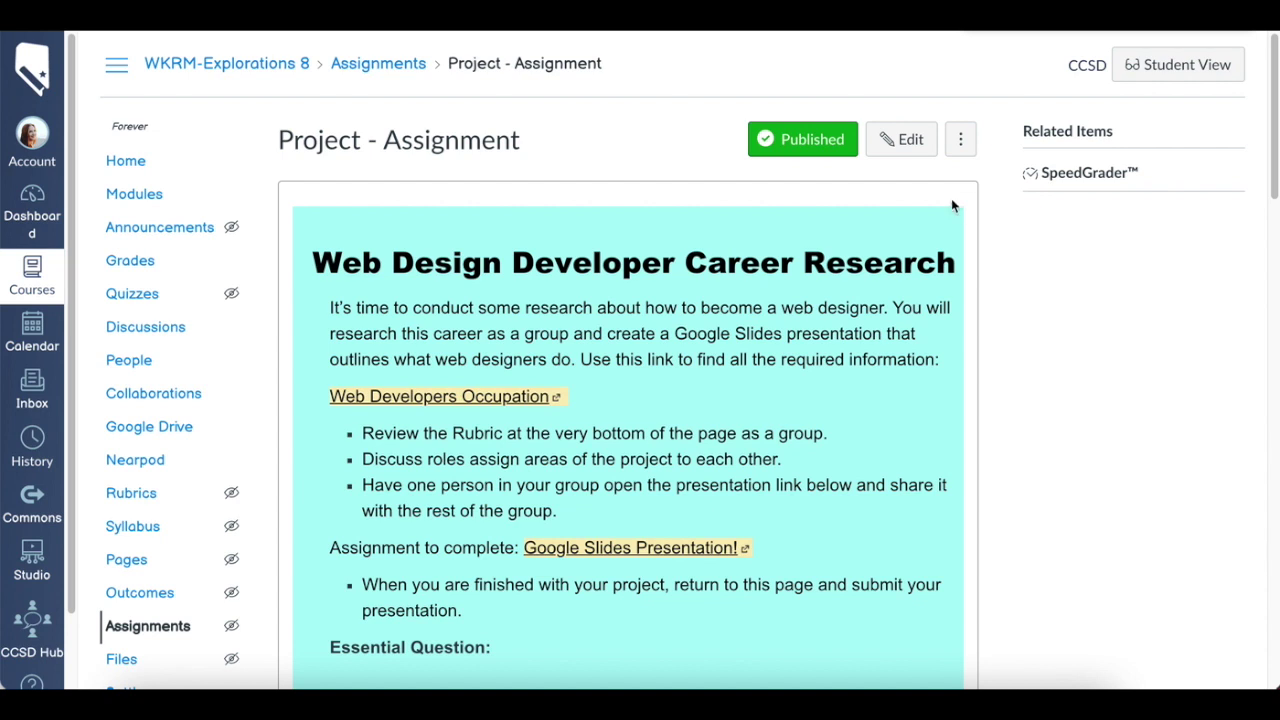
{"action": "left_click", "coordinate": [910, 148]}
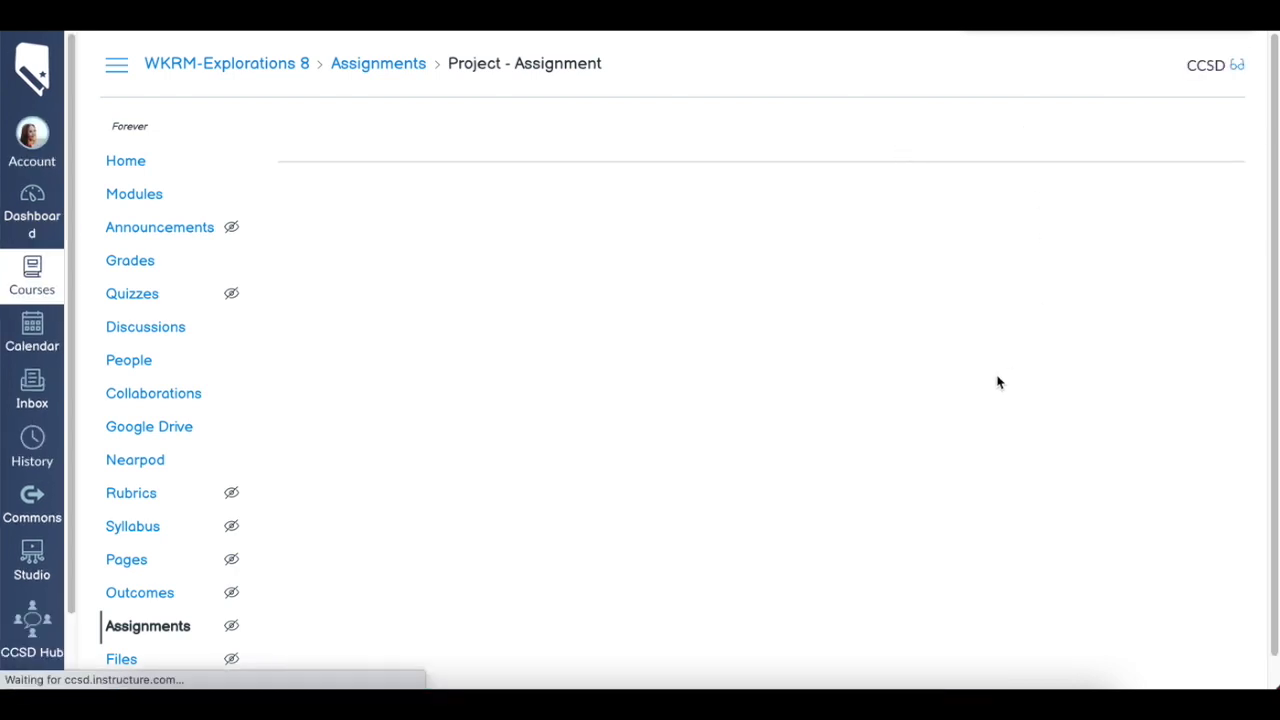
- Assign the work to the Online Students section instead of Everyone
{"action": "scroll", "coordinate": [997, 380], "scroll_direction": "down", "scroll_amount": 3}
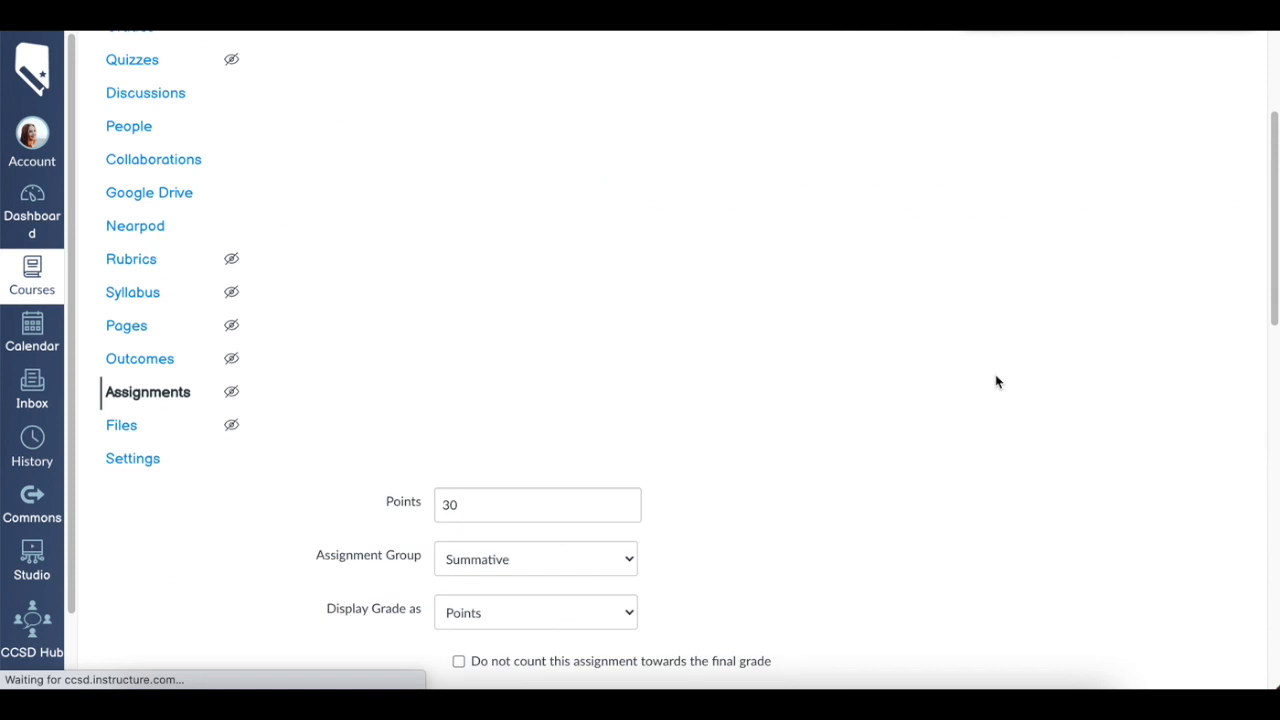
{"action": "scroll", "coordinate": [997, 380], "scroll_direction": "down", "scroll_amount": 8}
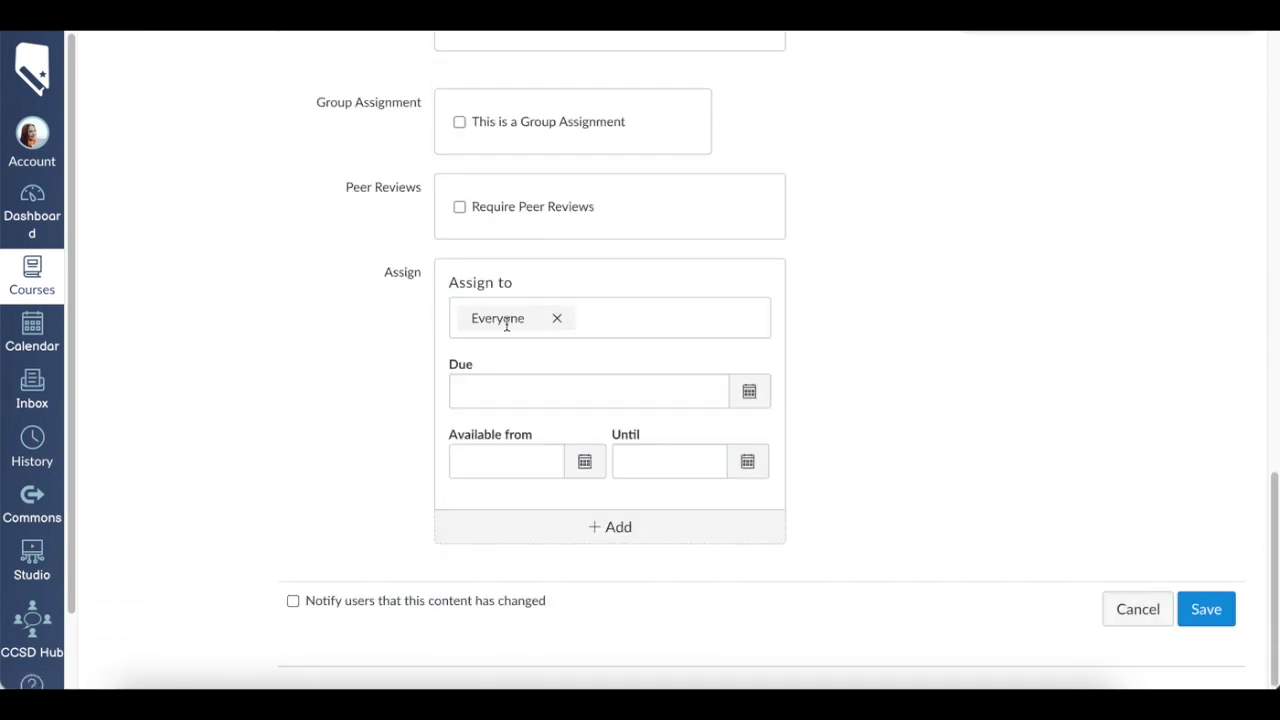
{"action": "left_click", "coordinate": [557, 319]}
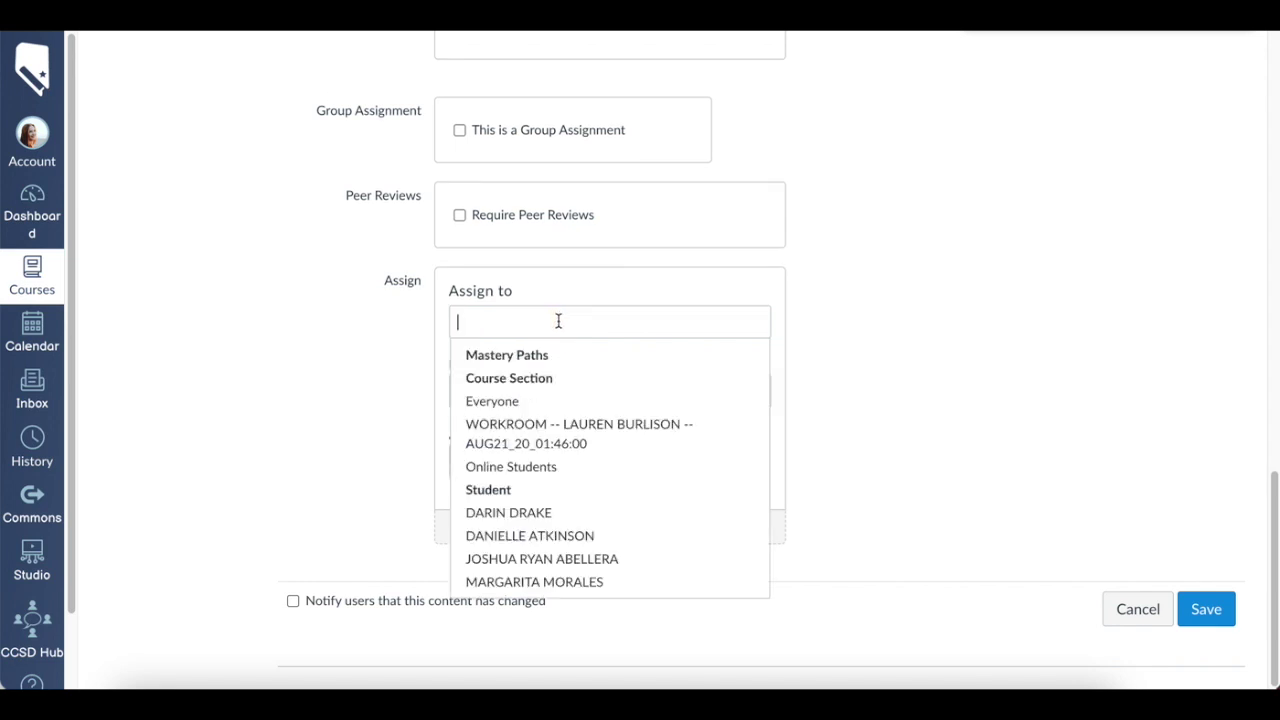
{"action": "left_click", "coordinate": [507, 468]}
{"action": "left_click", "coordinate": [975, 427]}
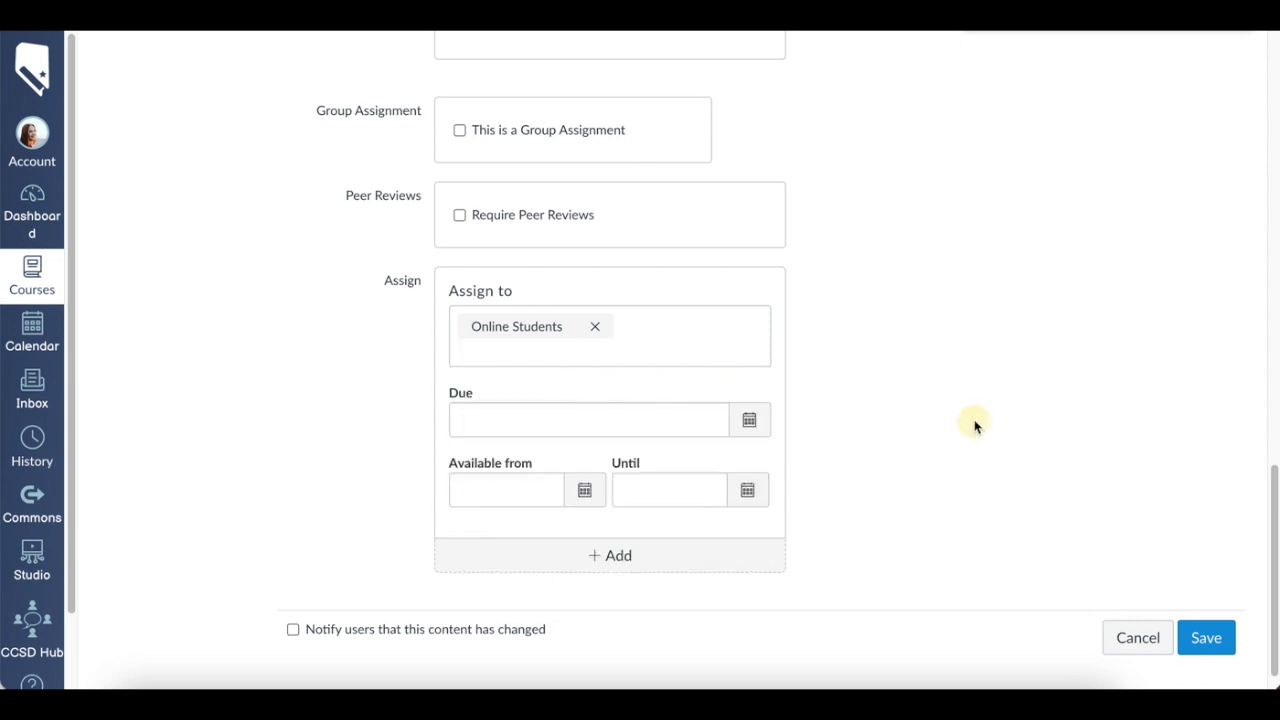
- Make Online Students' work due Feb 26 and paste that date into Until
{"action": "left_click", "coordinate": [742, 424]}
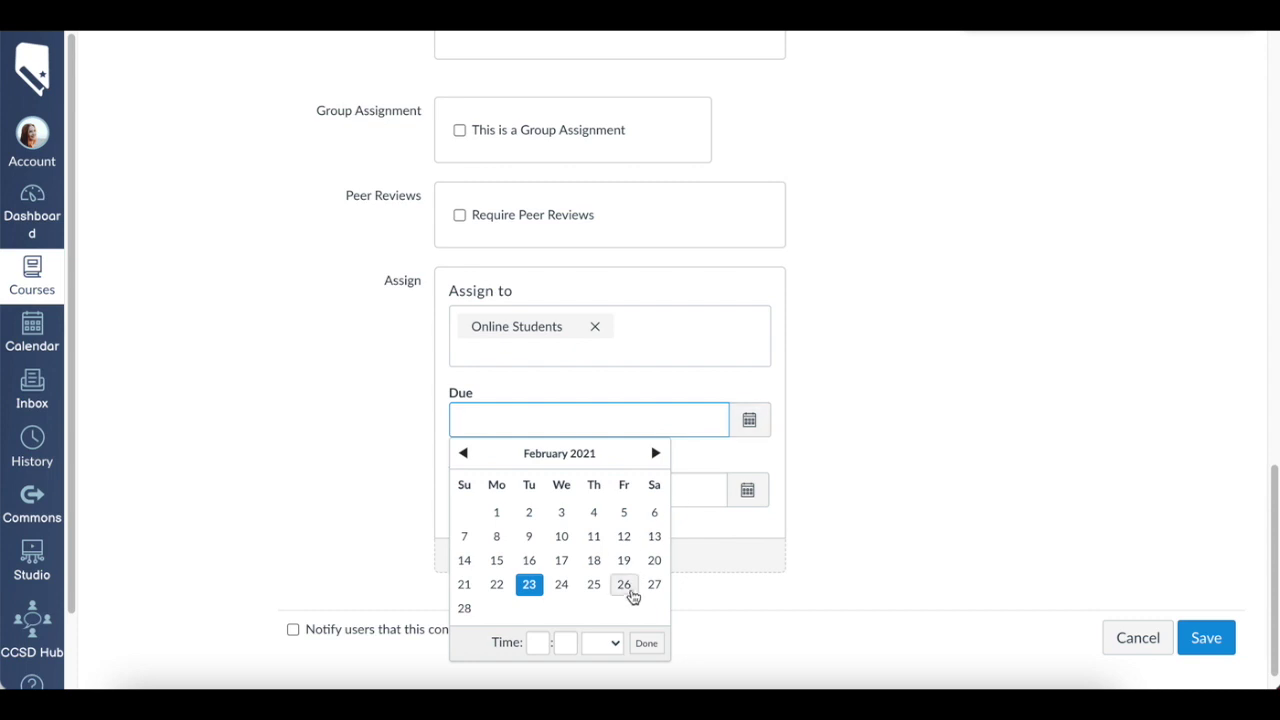
{"action": "left_click", "coordinate": [626, 590]}
{"action": "left_click", "coordinate": [1123, 452]}
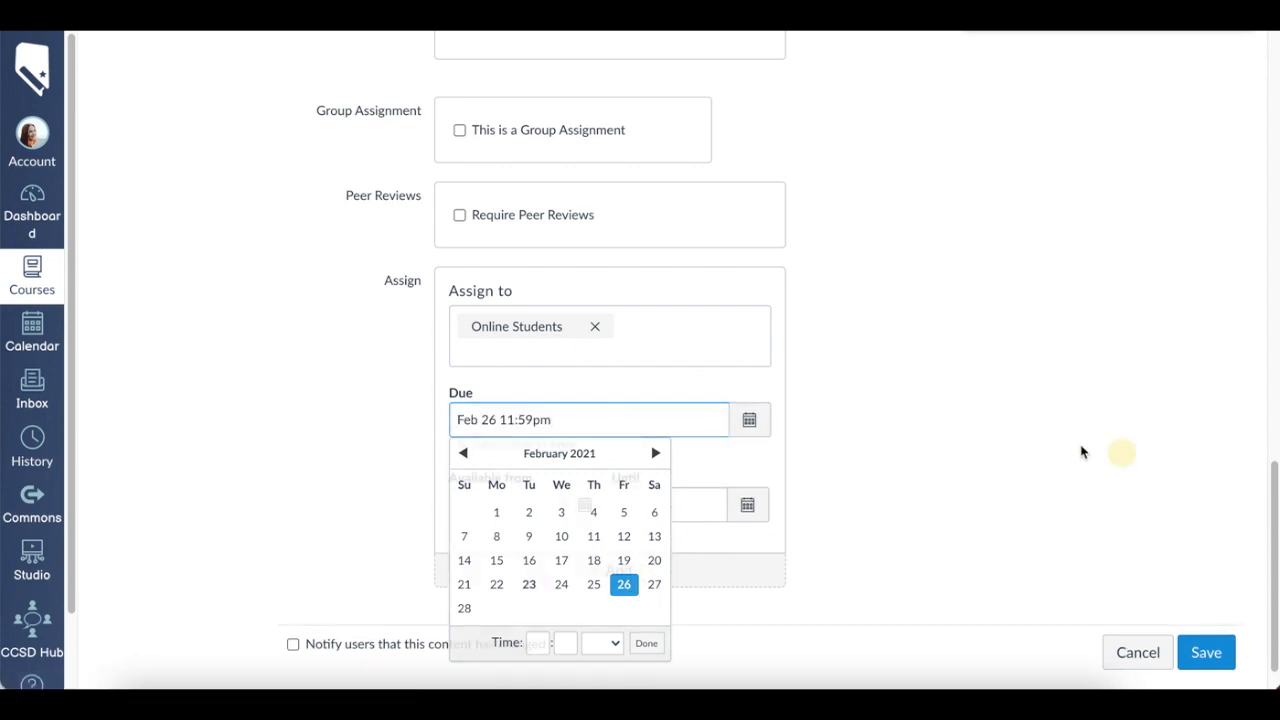
{"action": "triple_click", "coordinate": [602, 413]}
{"action": "key", "text": "ctrl+c"}
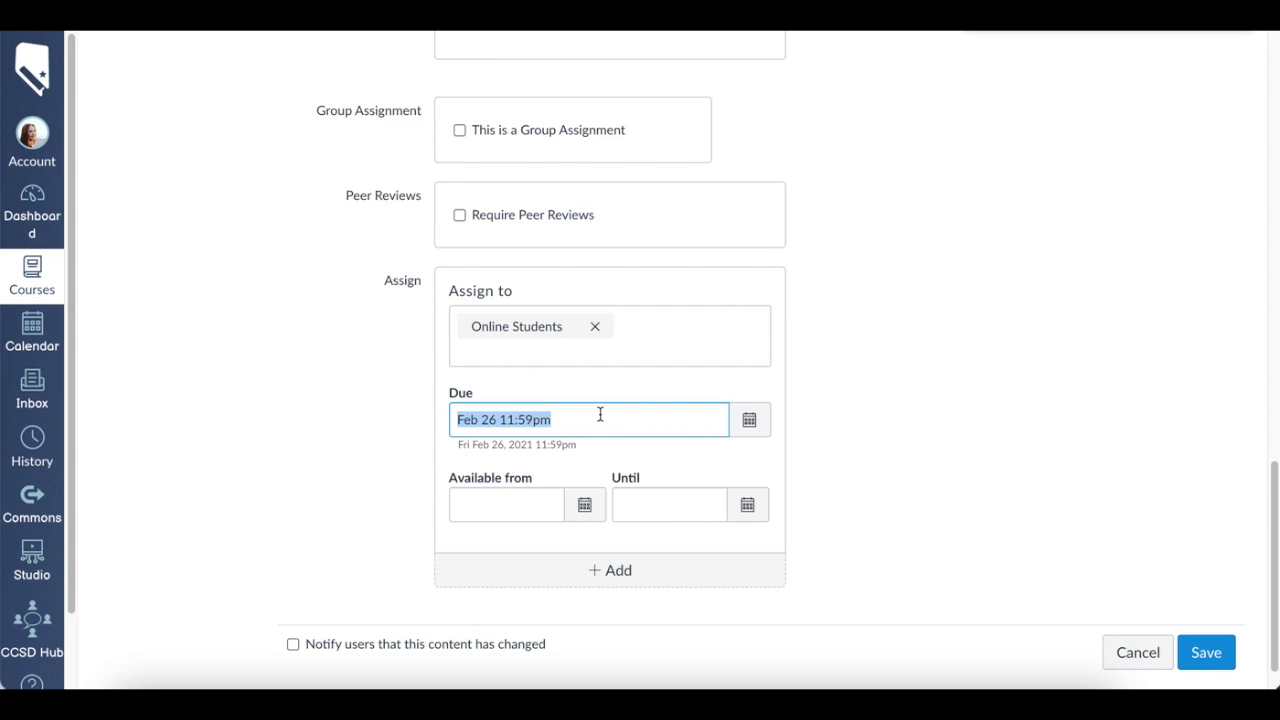
{"action": "left_click", "coordinate": [700, 512]}
{"action": "right_click", "coordinate": [699, 509]}
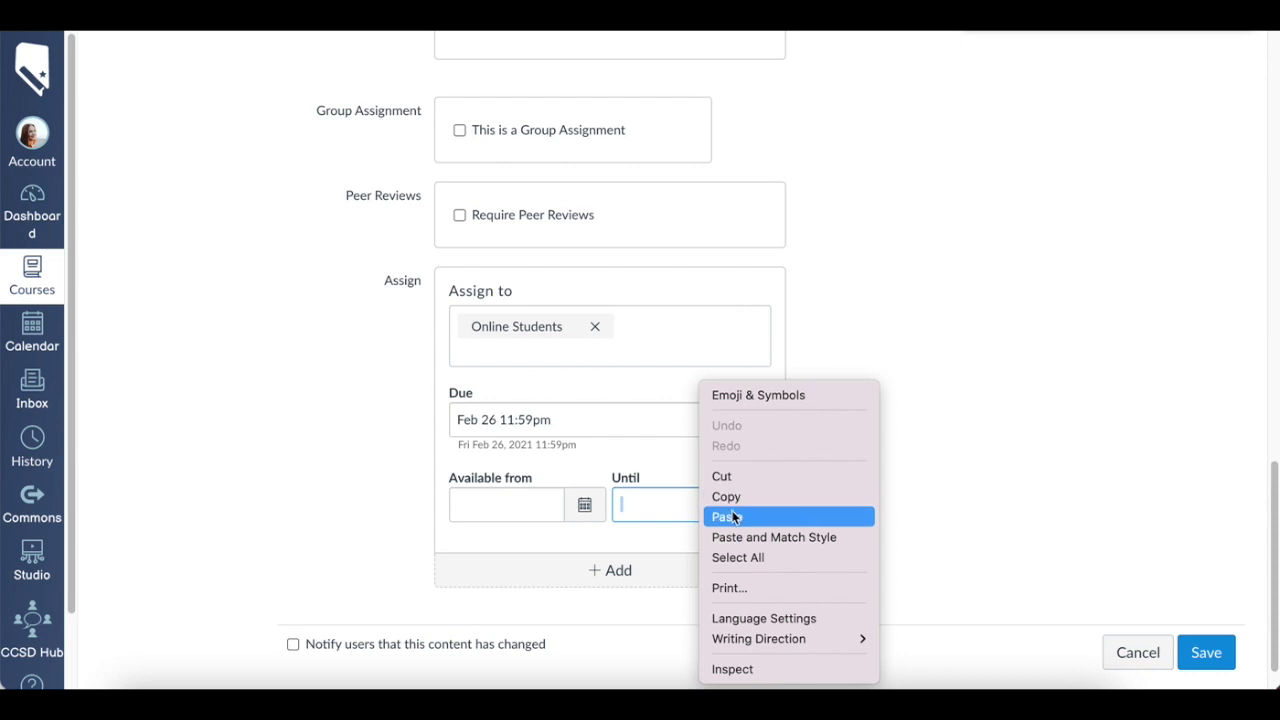
{"action": "left_click", "coordinate": [730, 517]}
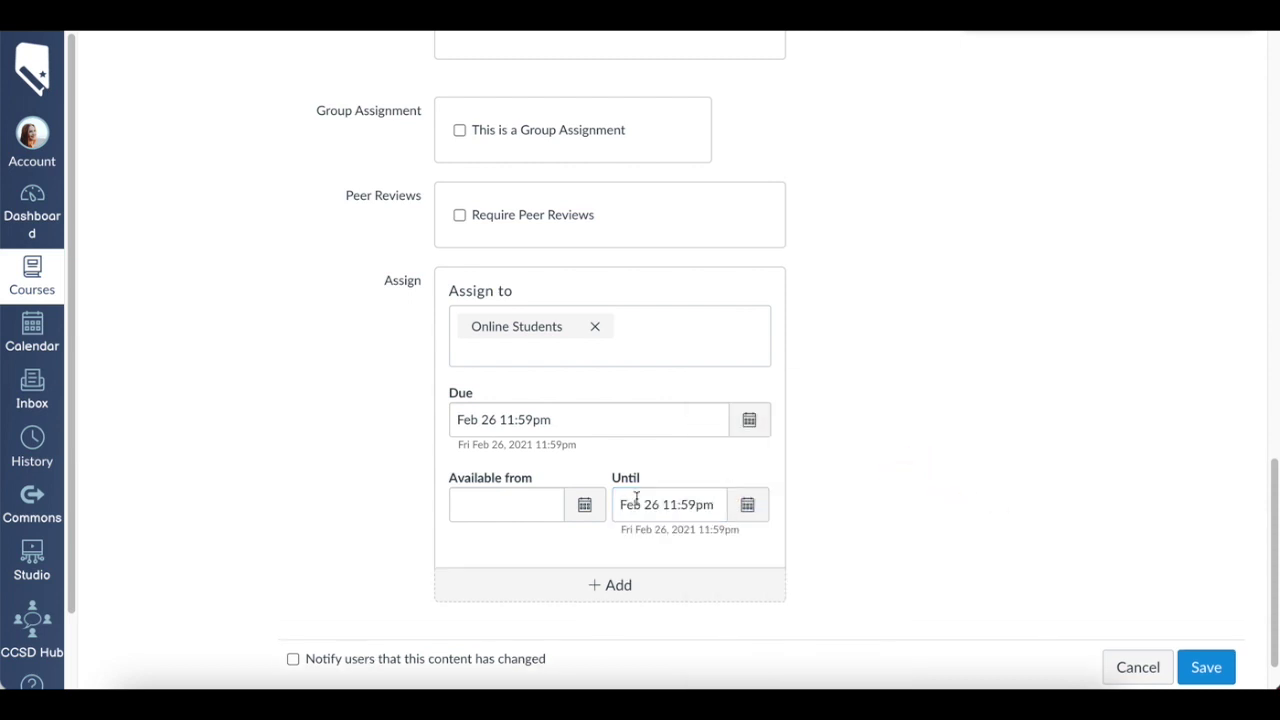
- Set Online Students' Available from date to Feb 23
{"action": "left_click", "coordinate": [466, 494]}
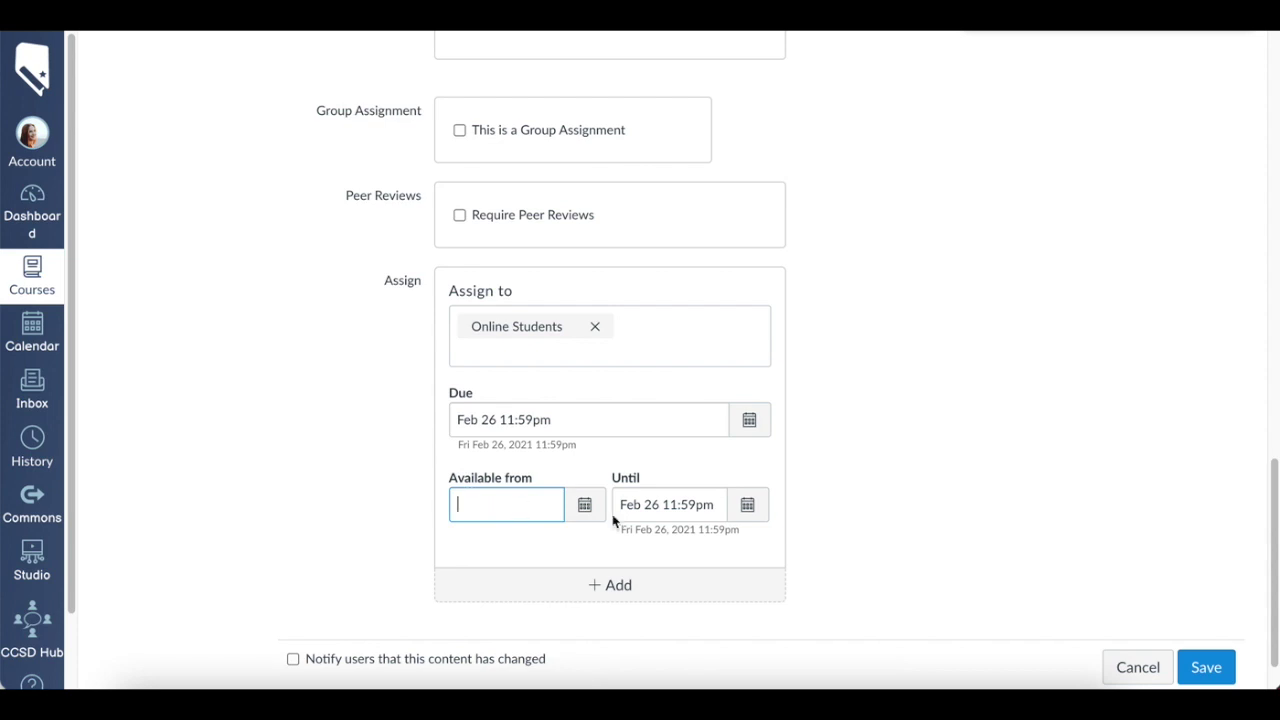
{"action": "left_click", "coordinate": [584, 504]}
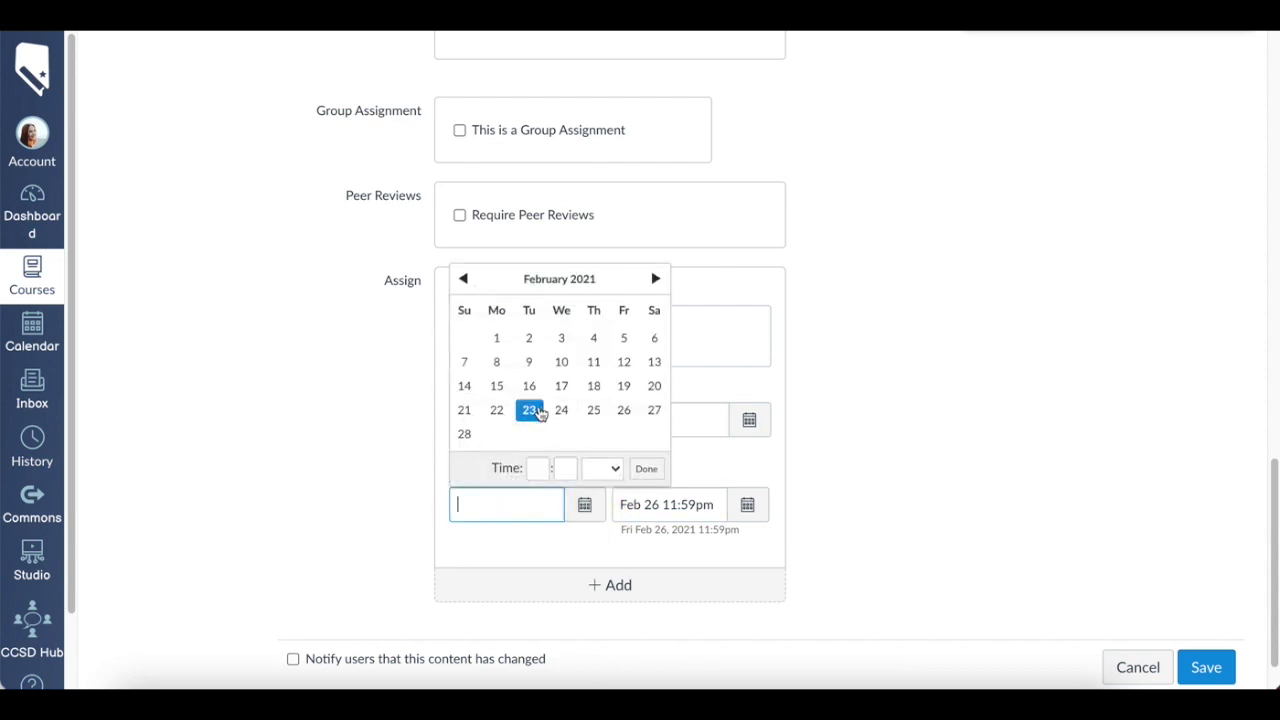
{"action": "left_click", "coordinate": [530, 410]}
{"action": "left_click", "coordinate": [980, 438]}
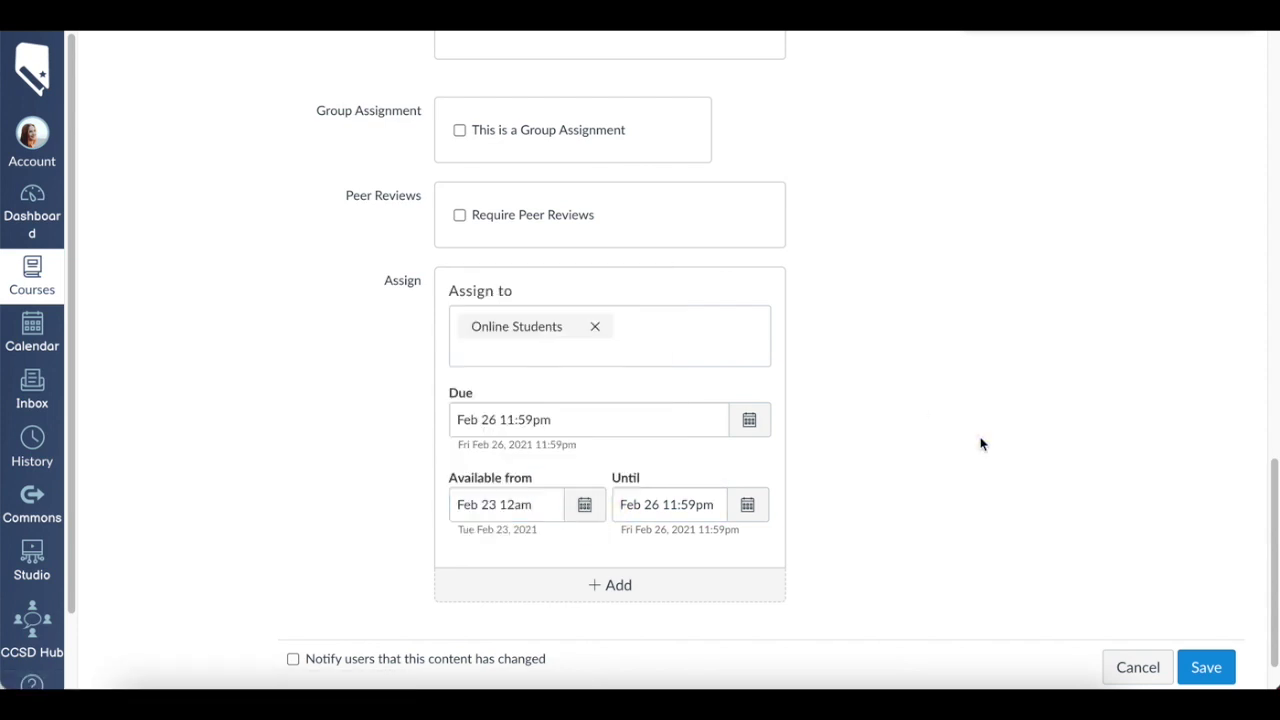
{"action": "scroll", "coordinate": [975, 466], "scroll_direction": "down", "scroll_amount": 1}
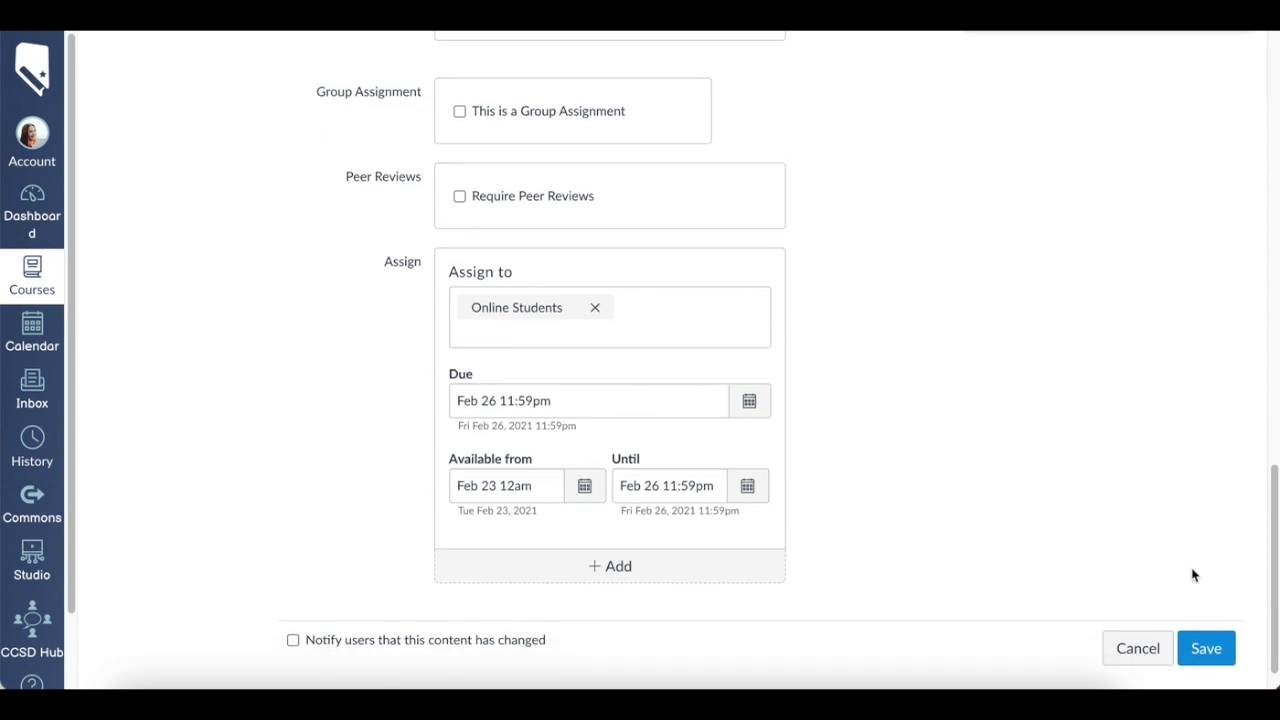
- Save despite the unassigned-sections warning and highlight the Feb 26 Online Students due date
{"action": "left_click", "coordinate": [1206, 649]}
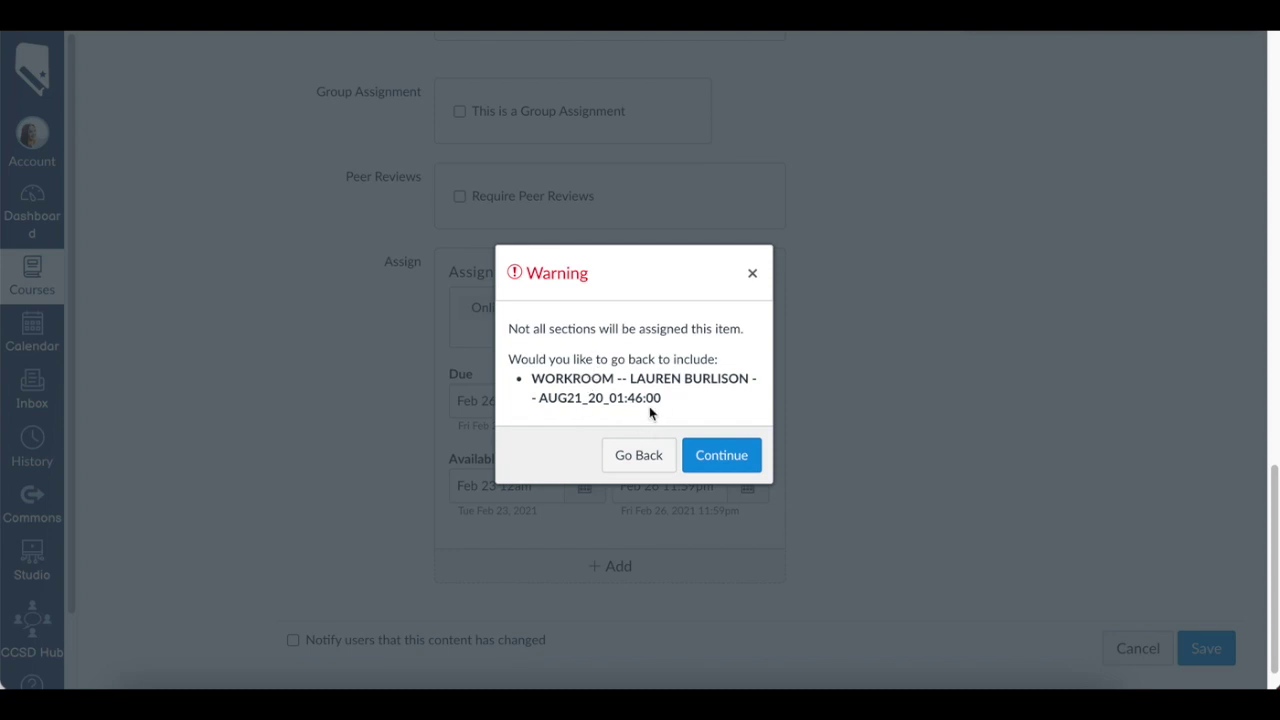
{"action": "left_click", "coordinate": [711, 459]}
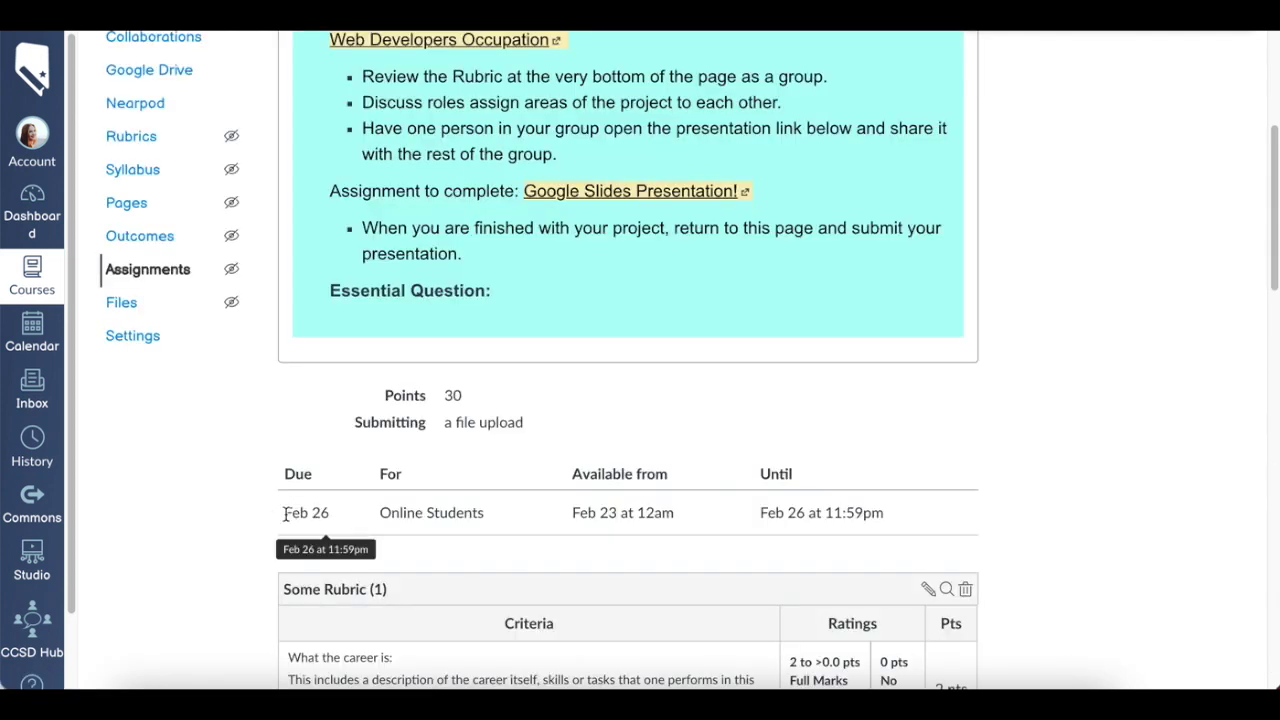
{"action": "left_click", "coordinate": [318, 515]}
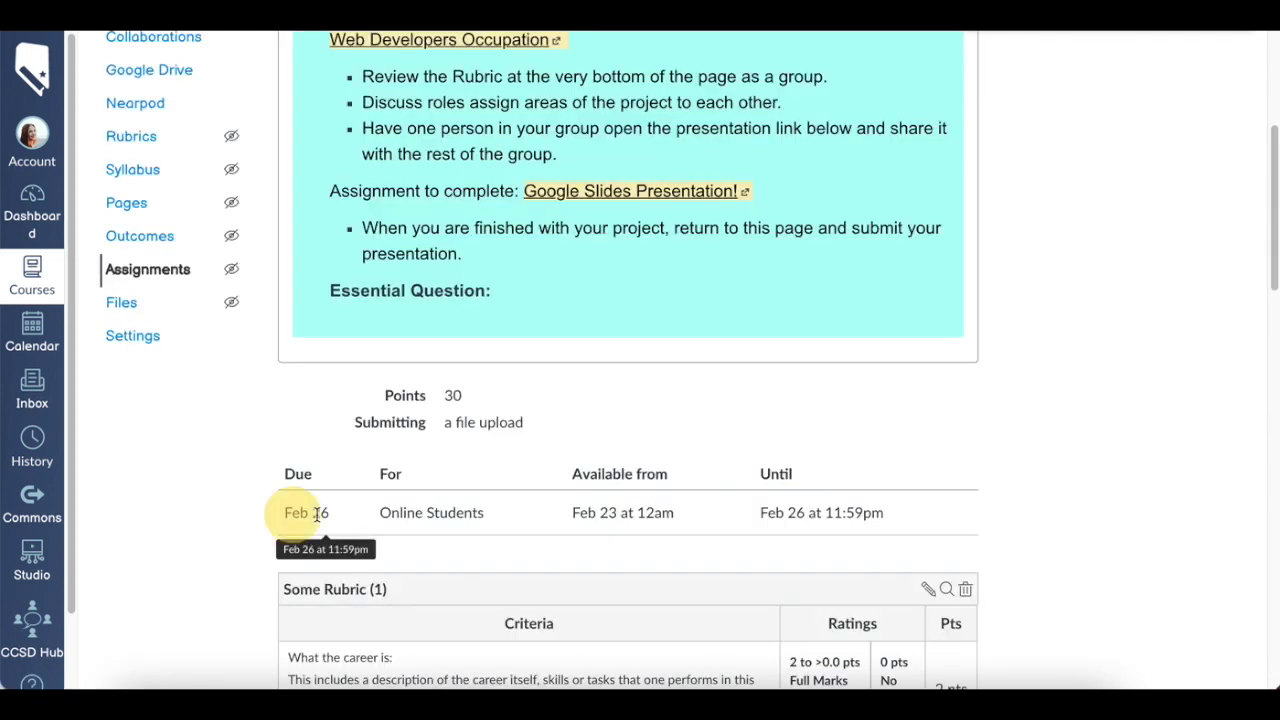
{"action": "left_click_drag", "start_coordinate": [318, 515], "coordinate": [488, 514]}
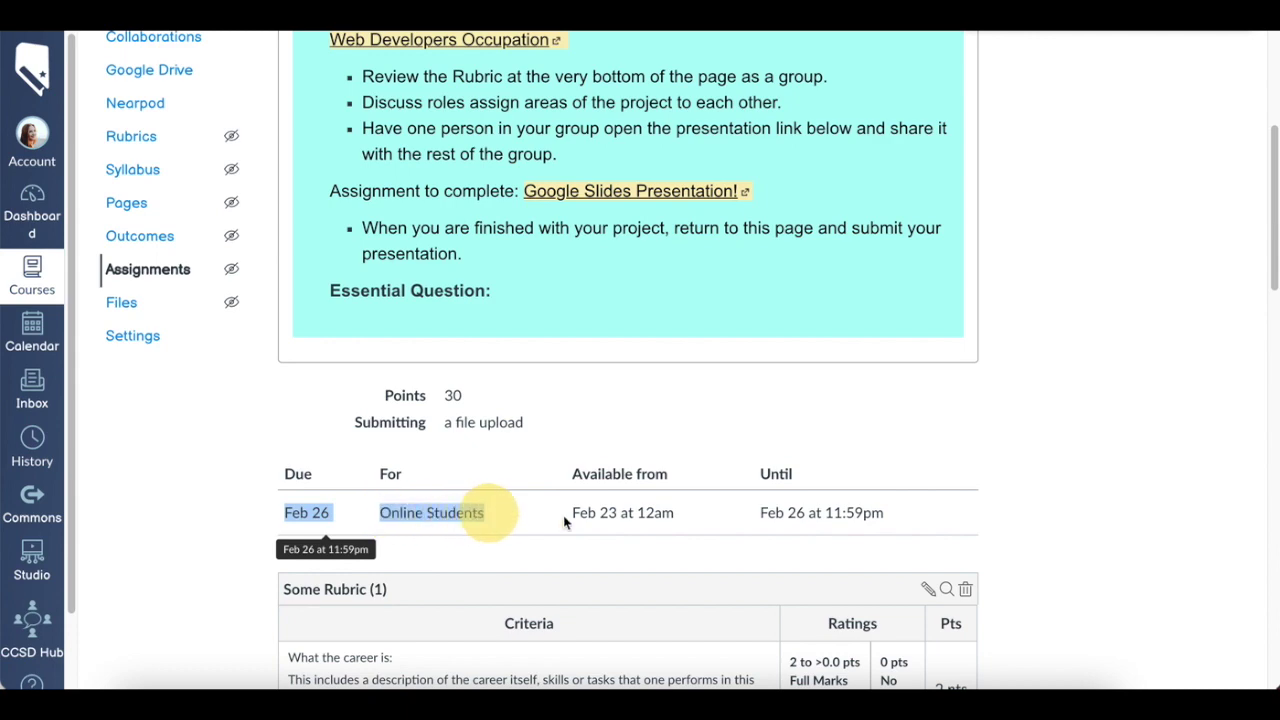
{"action": "left_click", "coordinate": [1056, 461]}
- Add a second date entry assigned to Everyone else instead of the workroom section
{"action": "scroll", "coordinate": [1046, 444], "scroll_direction": "up", "scroll_amount": 4}
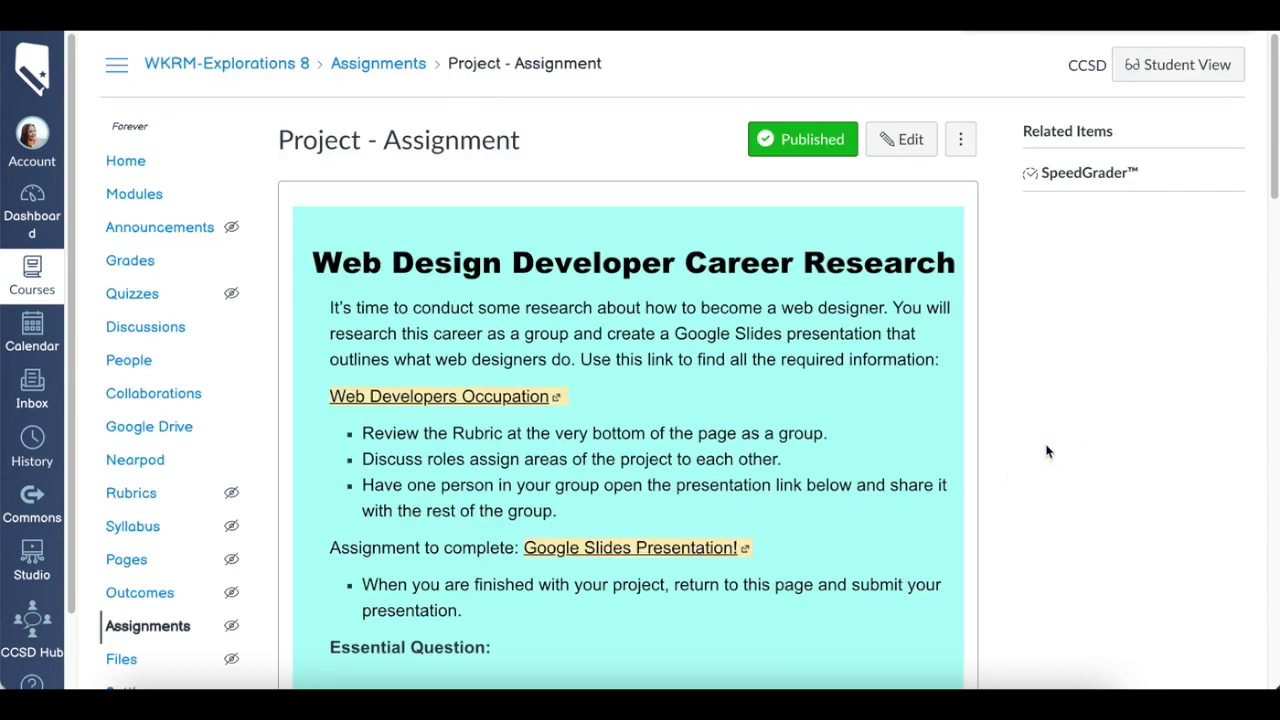
{"action": "left_click", "coordinate": [905, 137]}
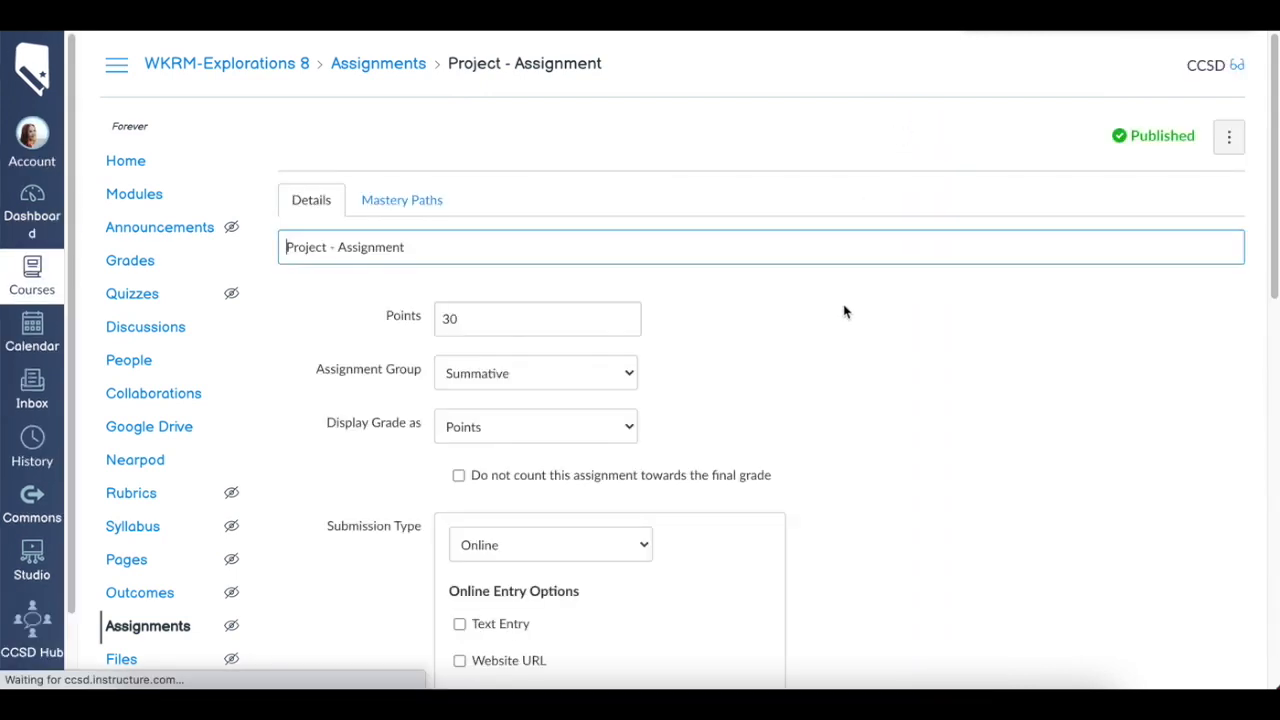
{"action": "scroll", "coordinate": [846, 309], "scroll_direction": "down", "scroll_amount": 10}
{"action": "scroll", "coordinate": [718, 458], "scroll_direction": "down", "scroll_amount": 1}
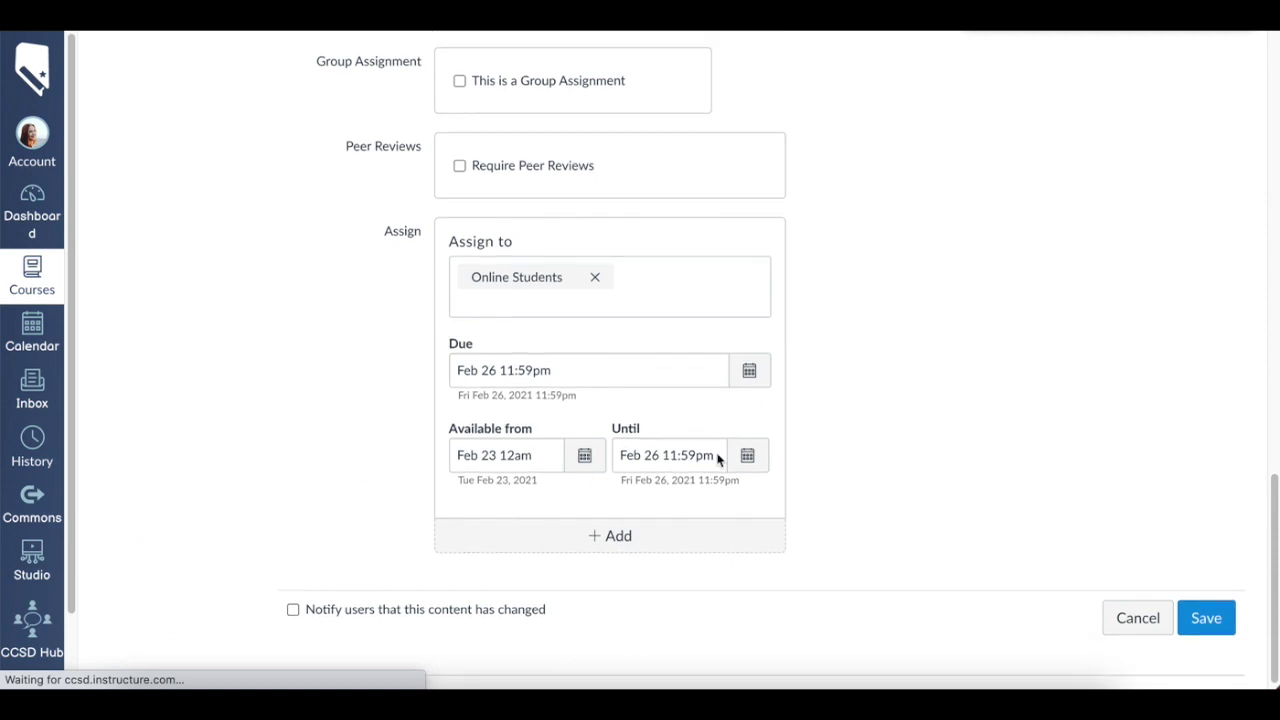
{"action": "left_click", "coordinate": [600, 540]}
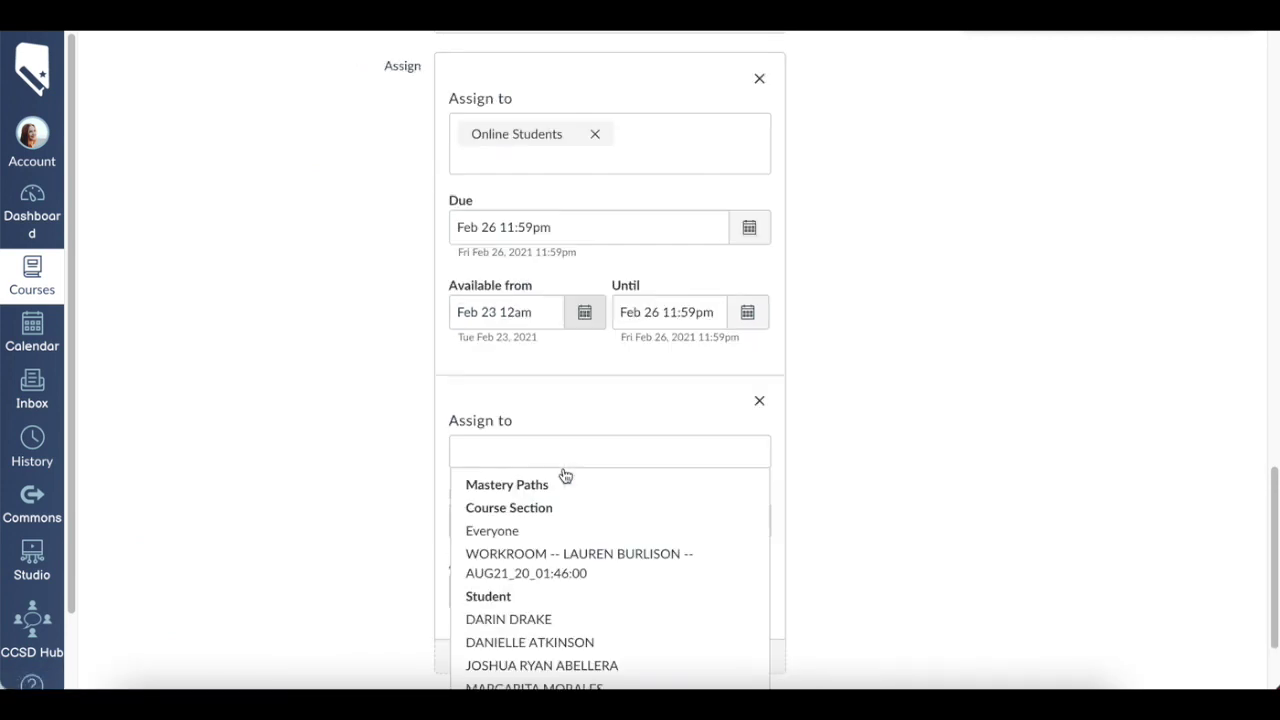
{"action": "left_click", "coordinate": [558, 442]}
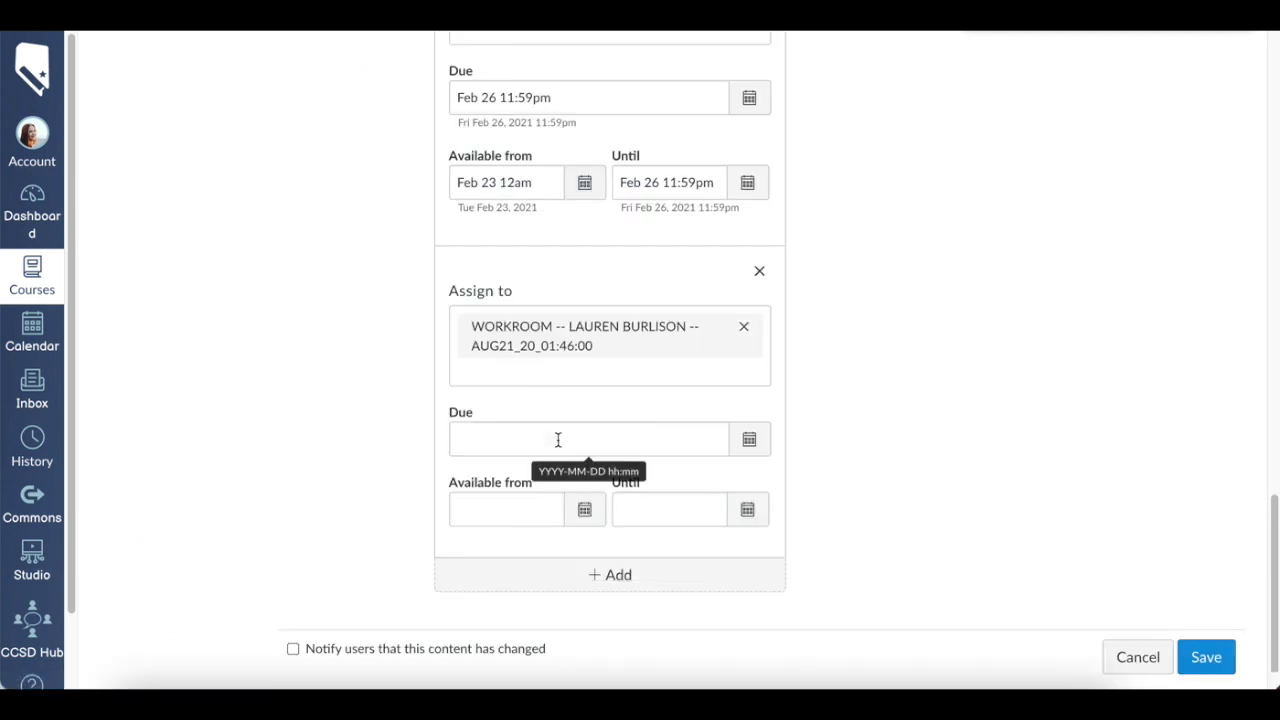
{"action": "left_click", "coordinate": [556, 447]}
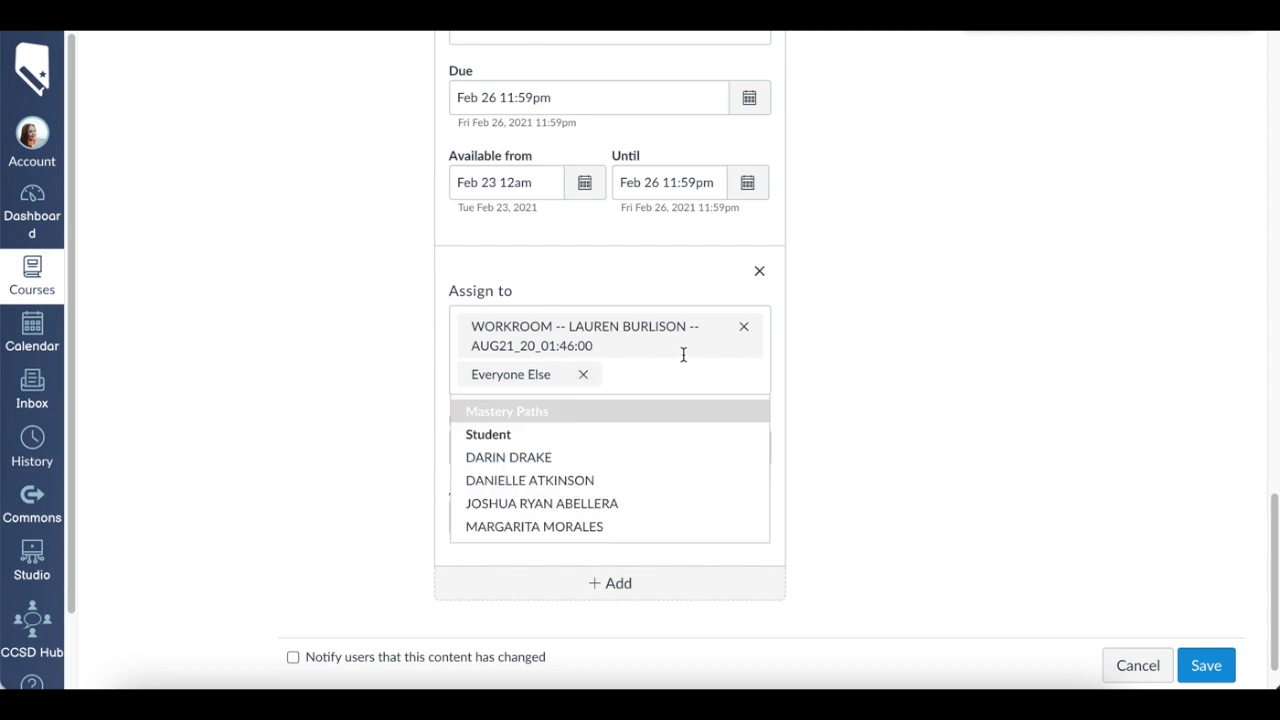
{"action": "left_click", "coordinate": [742, 331]}
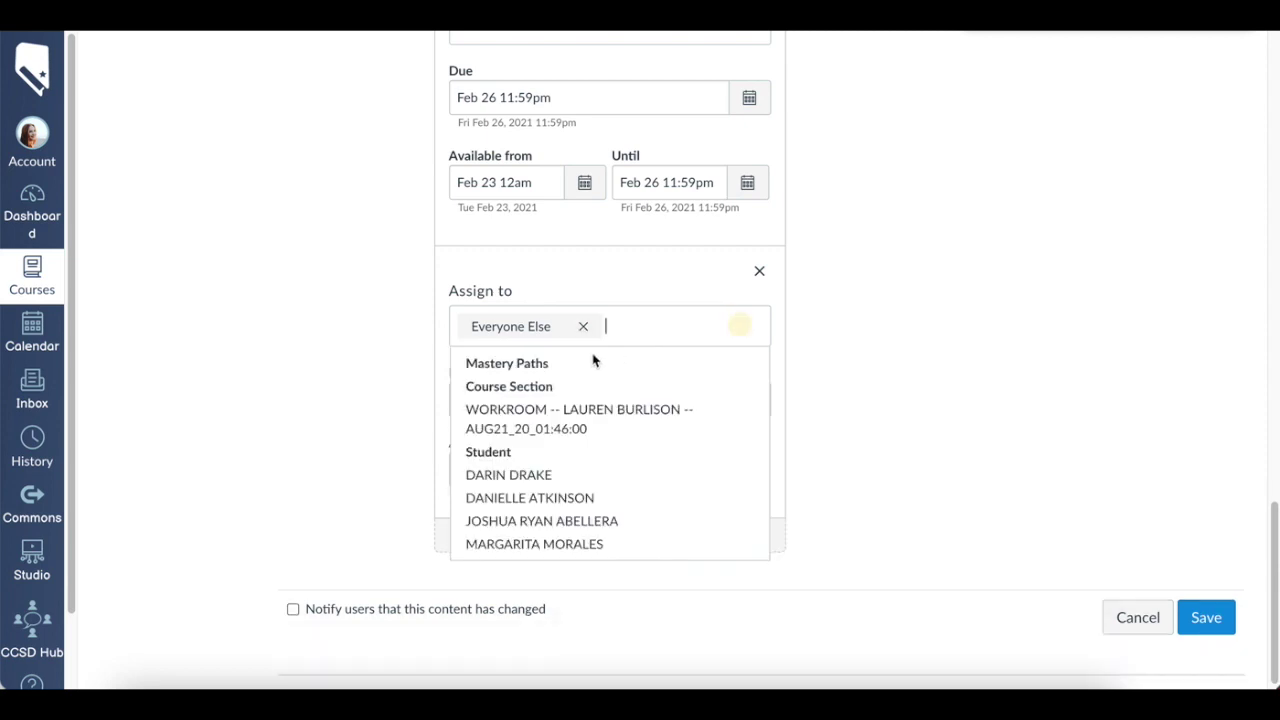
{"action": "left_click", "coordinate": [893, 372]}
- Give Everyone else a Feb 25 due and until date, available from Feb 23, and save
{"action": "left_click", "coordinate": [747, 400]}
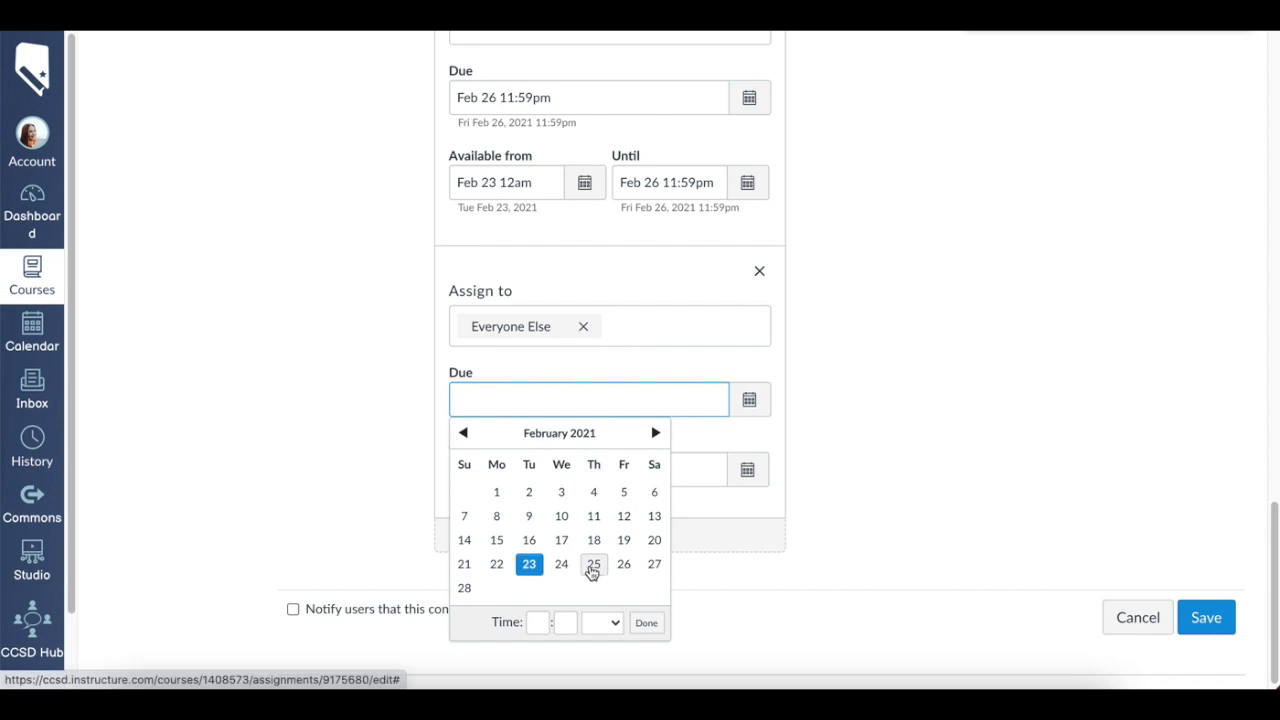
{"action": "left_click", "coordinate": [593, 566]}
{"action": "left_click", "coordinate": [758, 486]}
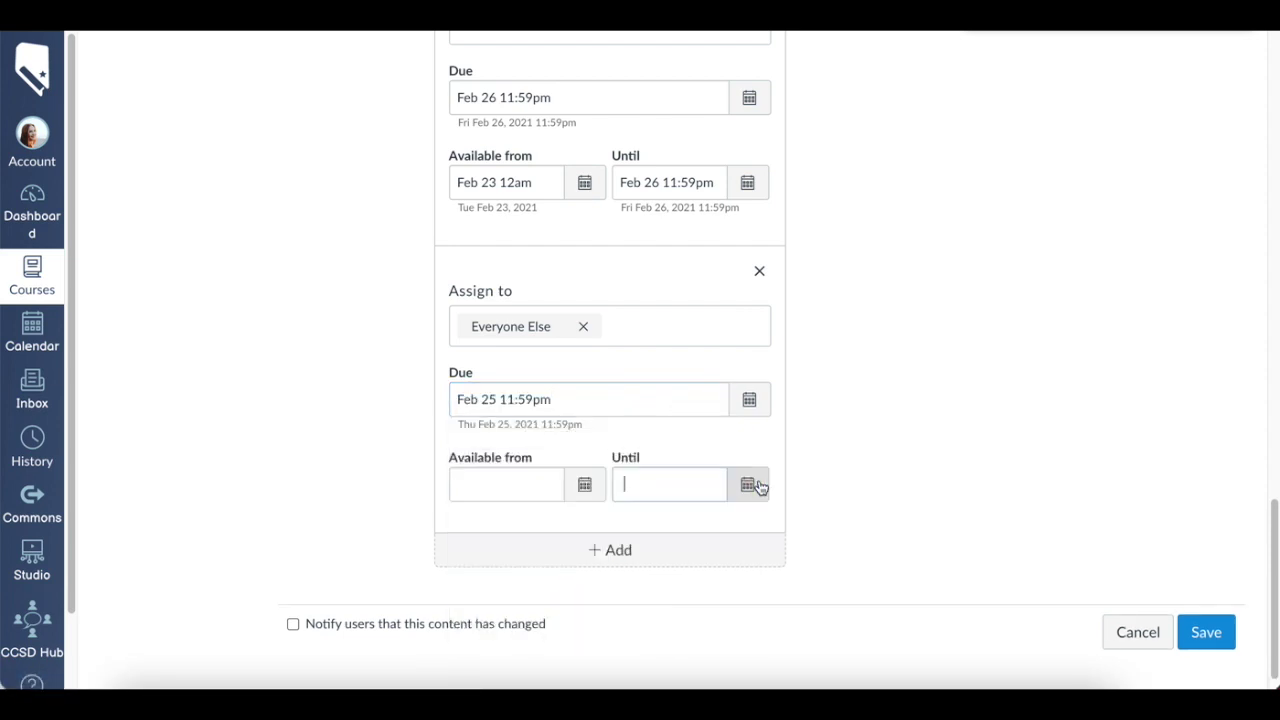
{"action": "left_click", "coordinate": [756, 390]}
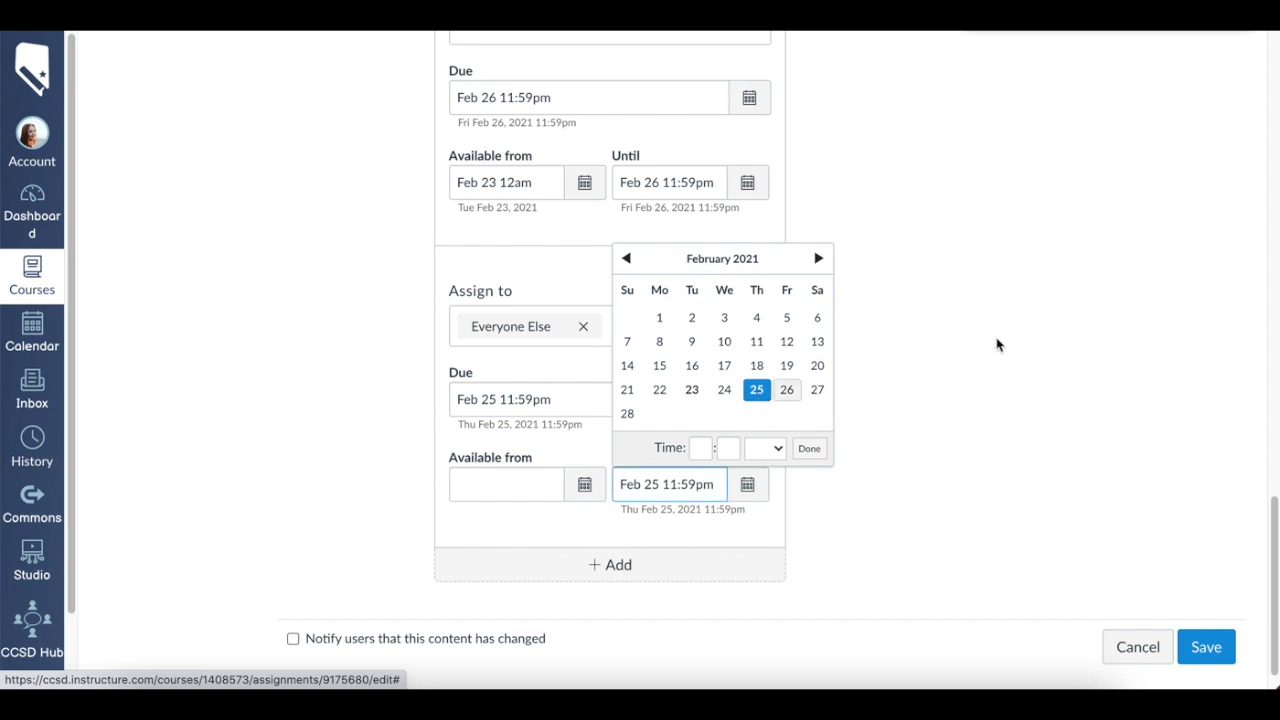
{"action": "left_click", "coordinate": [1058, 345]}
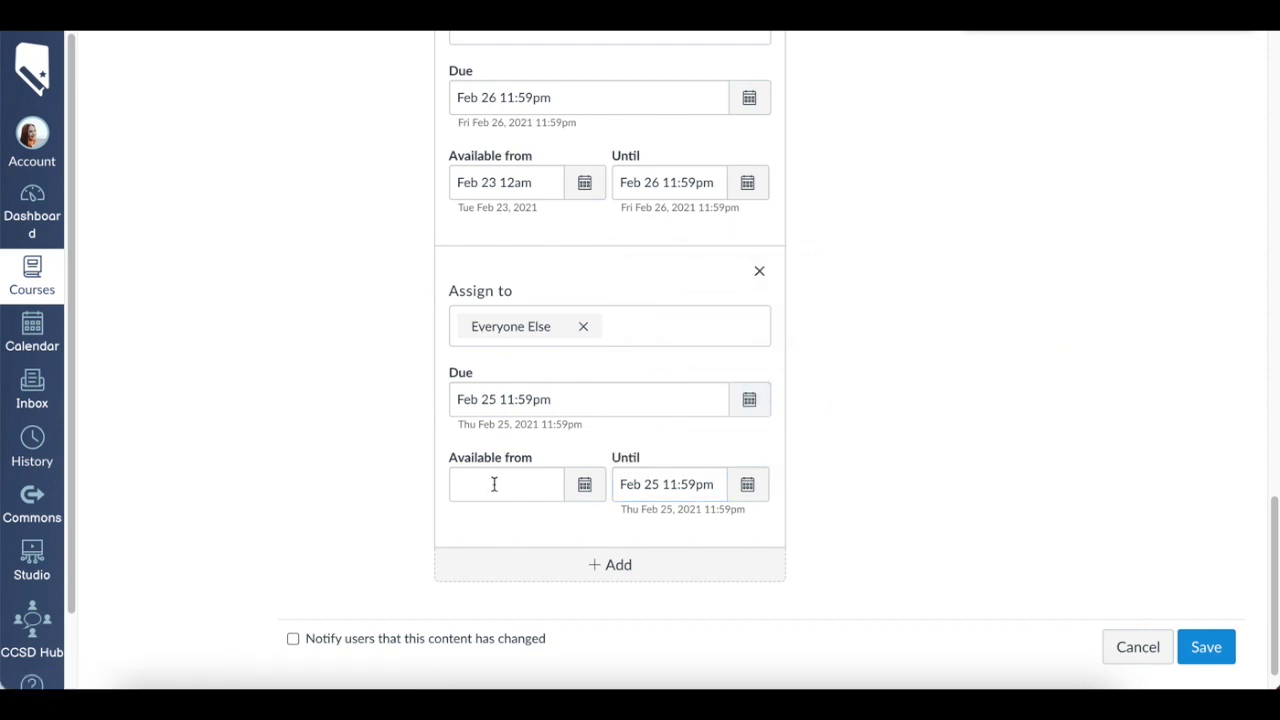
{"action": "left_click", "coordinate": [583, 490]}
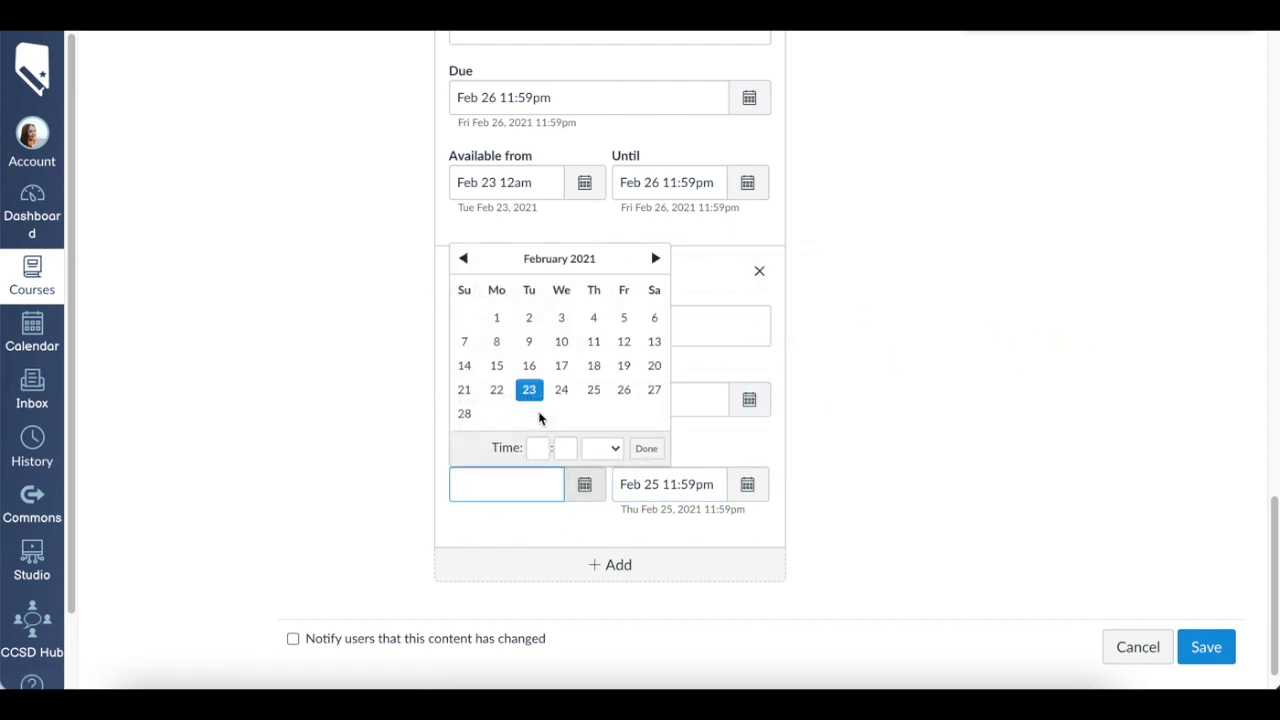
{"action": "left_click", "coordinate": [535, 396]}
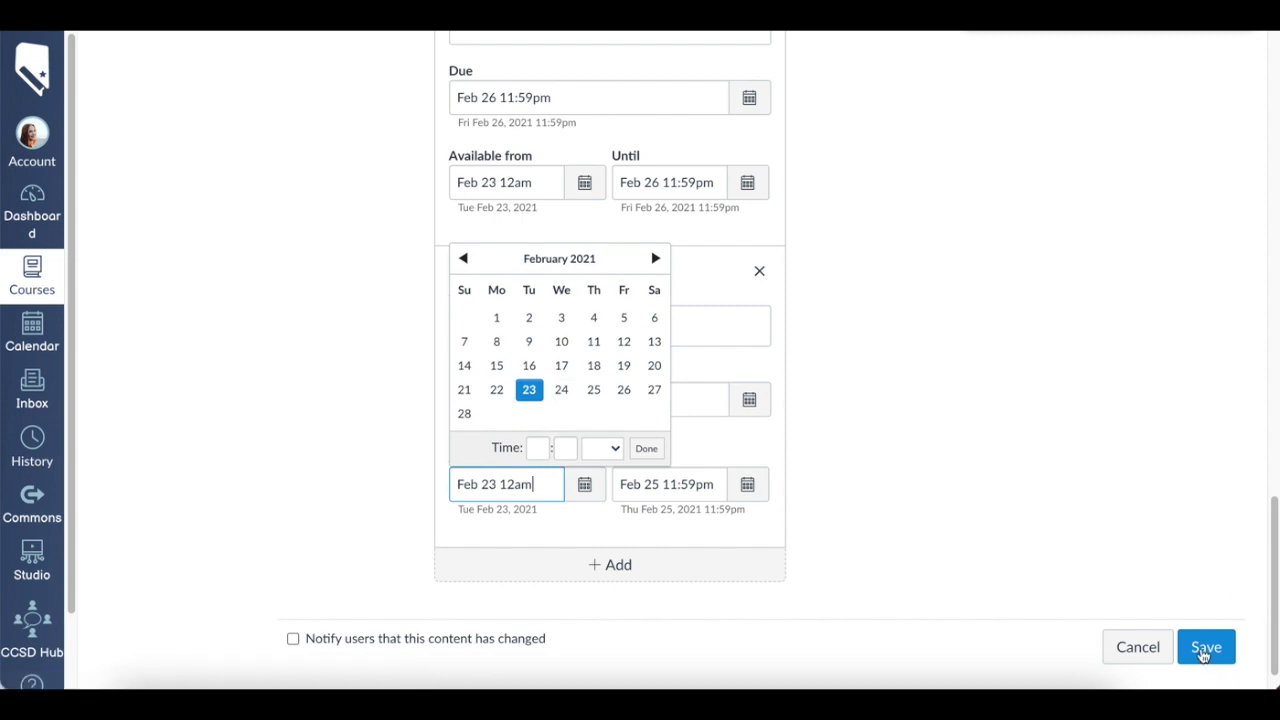
{"action": "left_click", "coordinate": [1205, 649]}
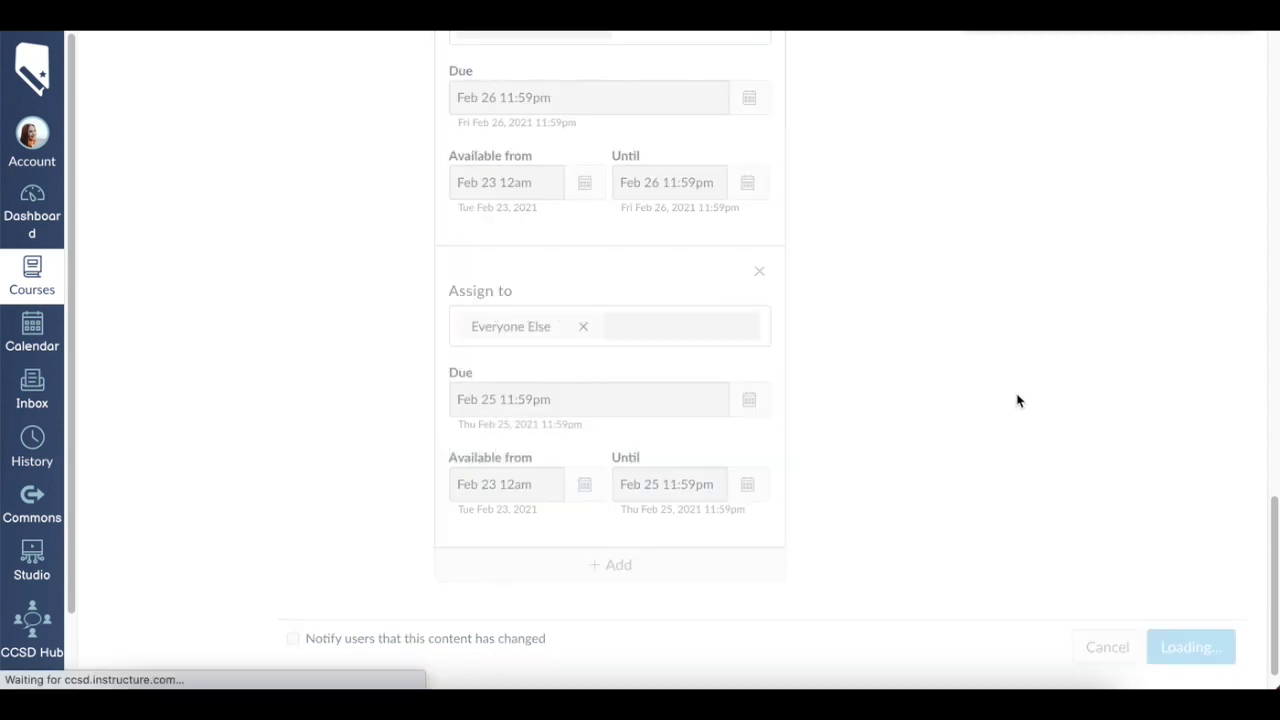
- Highlight Everyone else's Feb 25 dates and Online Students' Feb 26 due date in the table
{"action": "scroll", "coordinate": [1006, 409], "scroll_direction": "down", "scroll_amount": 3}
{"action": "scroll", "coordinate": [1008, 410], "scroll_direction": "down", "scroll_amount": 1}
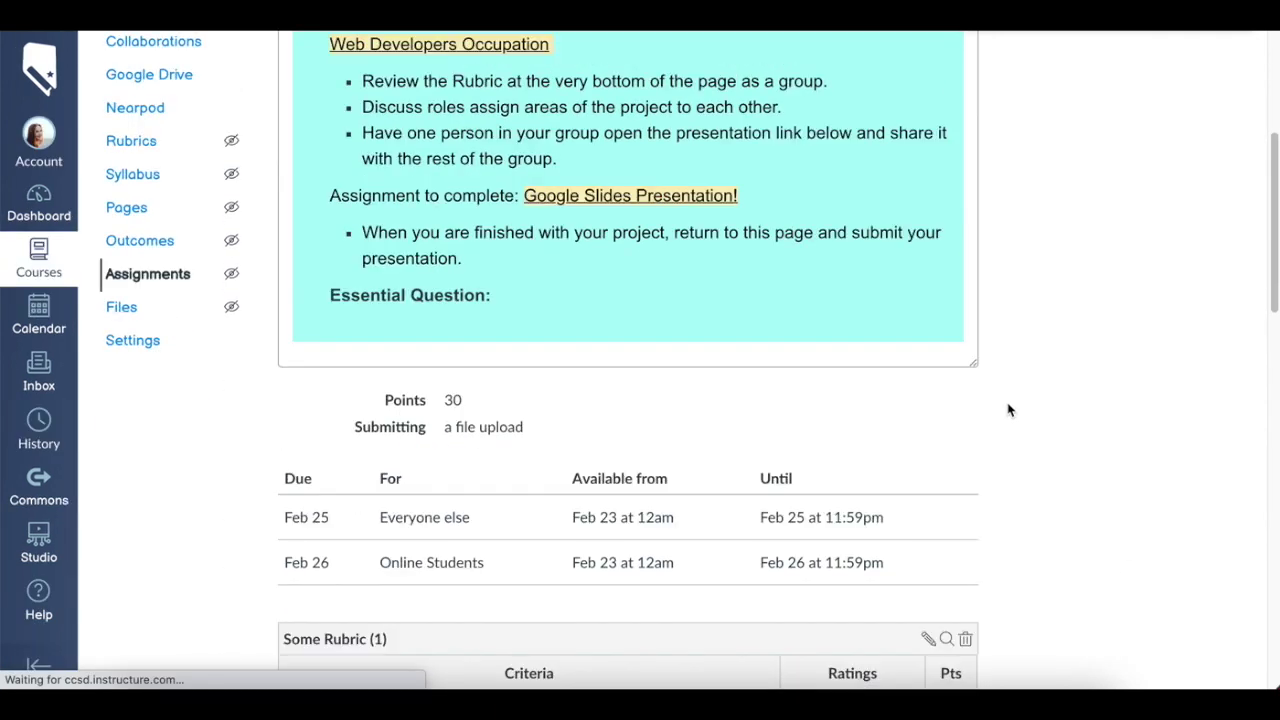
{"action": "scroll", "coordinate": [1008, 410], "scroll_direction": "down", "scroll_amount": 1}
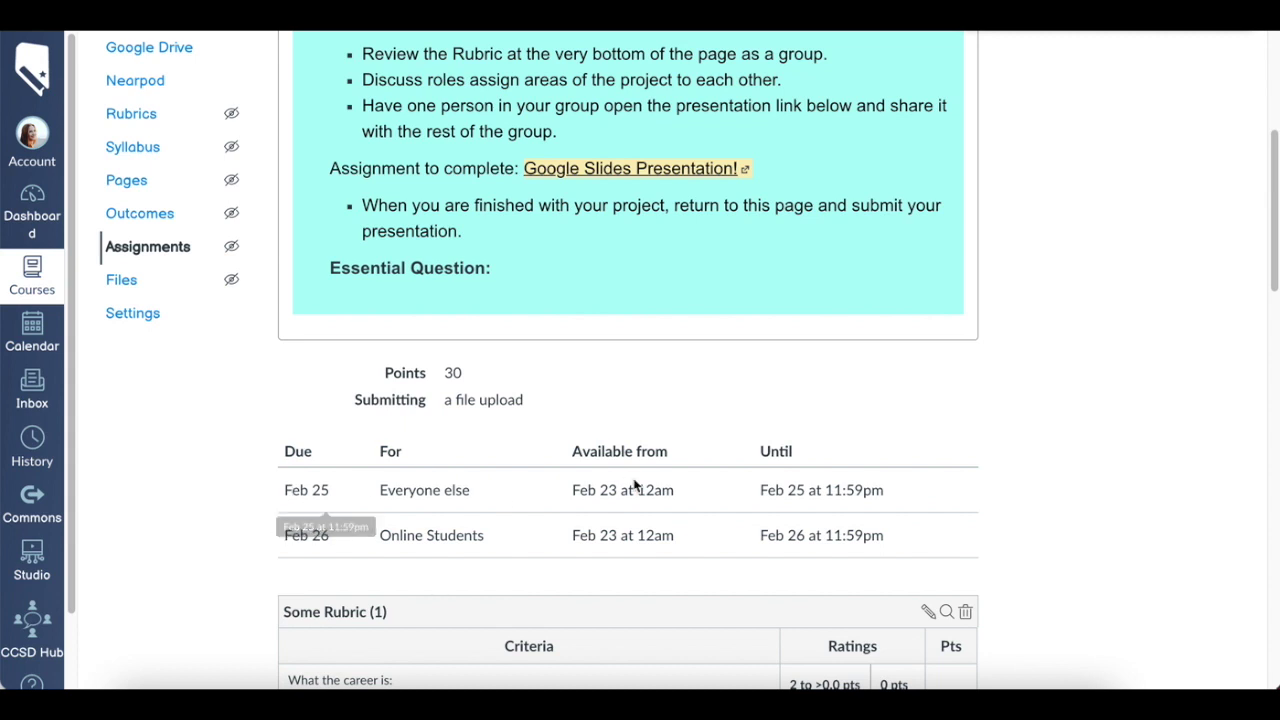
{"action": "left_click_drag", "start_coordinate": [758, 490], "coordinate": [898, 492]}
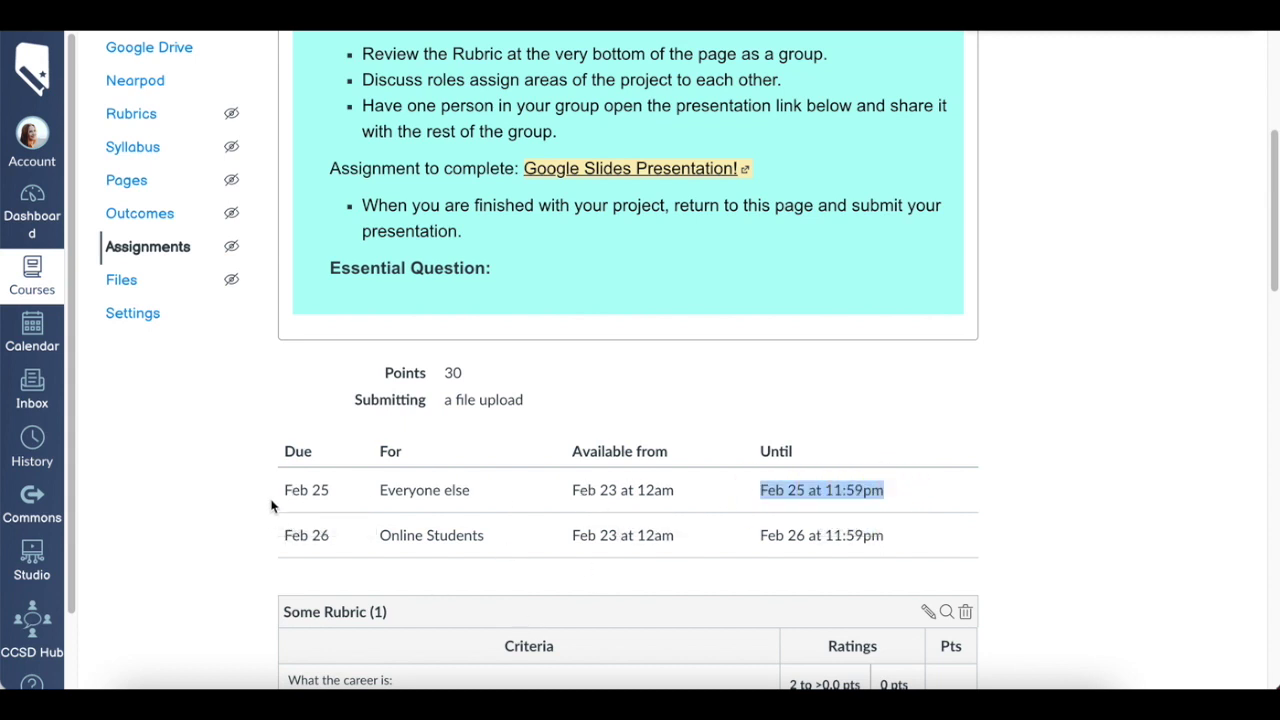
{"action": "left_click_drag", "start_coordinate": [283, 489], "coordinate": [331, 491]}
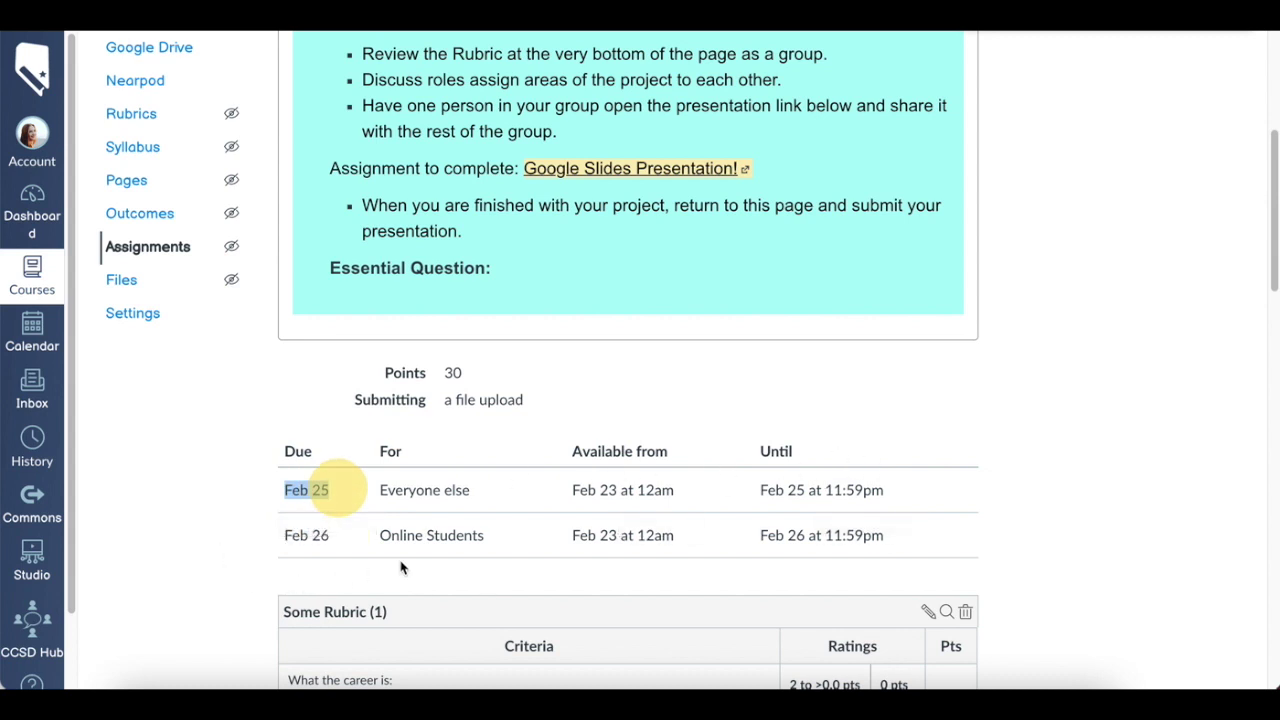
{"action": "left_click", "coordinate": [388, 535]}
{"action": "left_click_drag", "start_coordinate": [381, 535], "coordinate": [489, 537]}
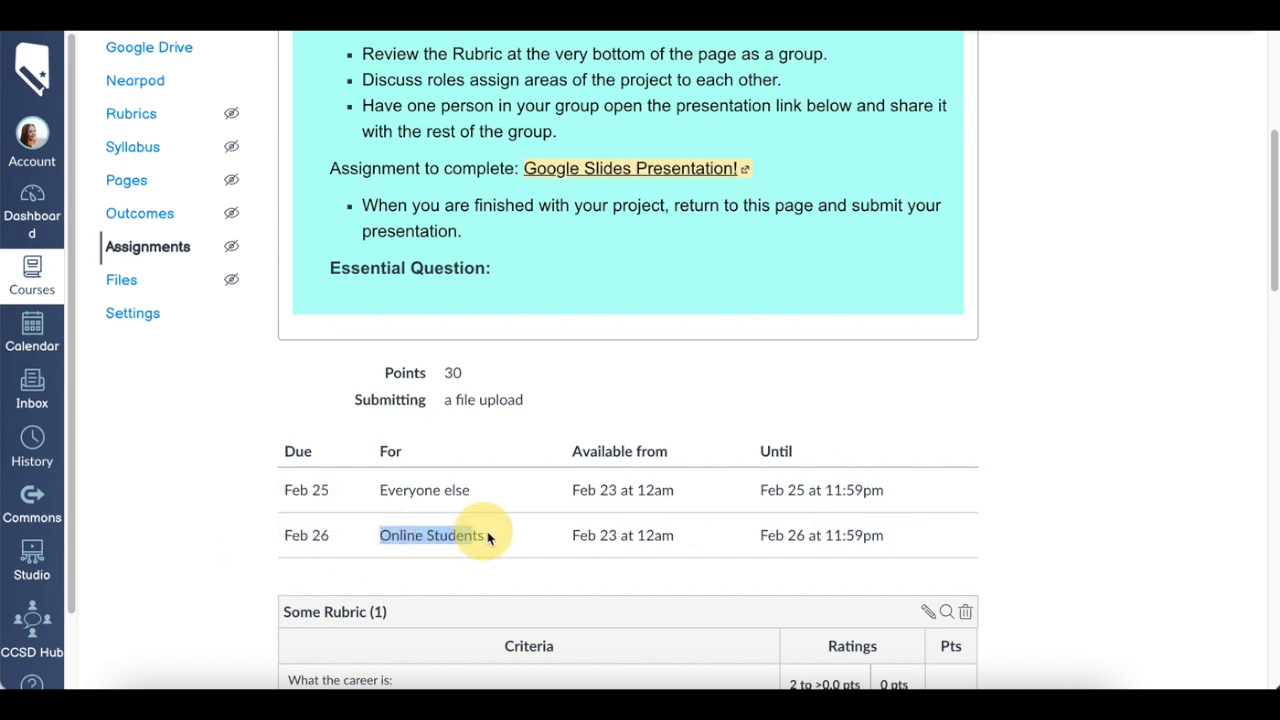
{"action": "left_click", "coordinate": [286, 535]}
{"action": "left_click_drag", "start_coordinate": [308, 535], "coordinate": [287, 536]}
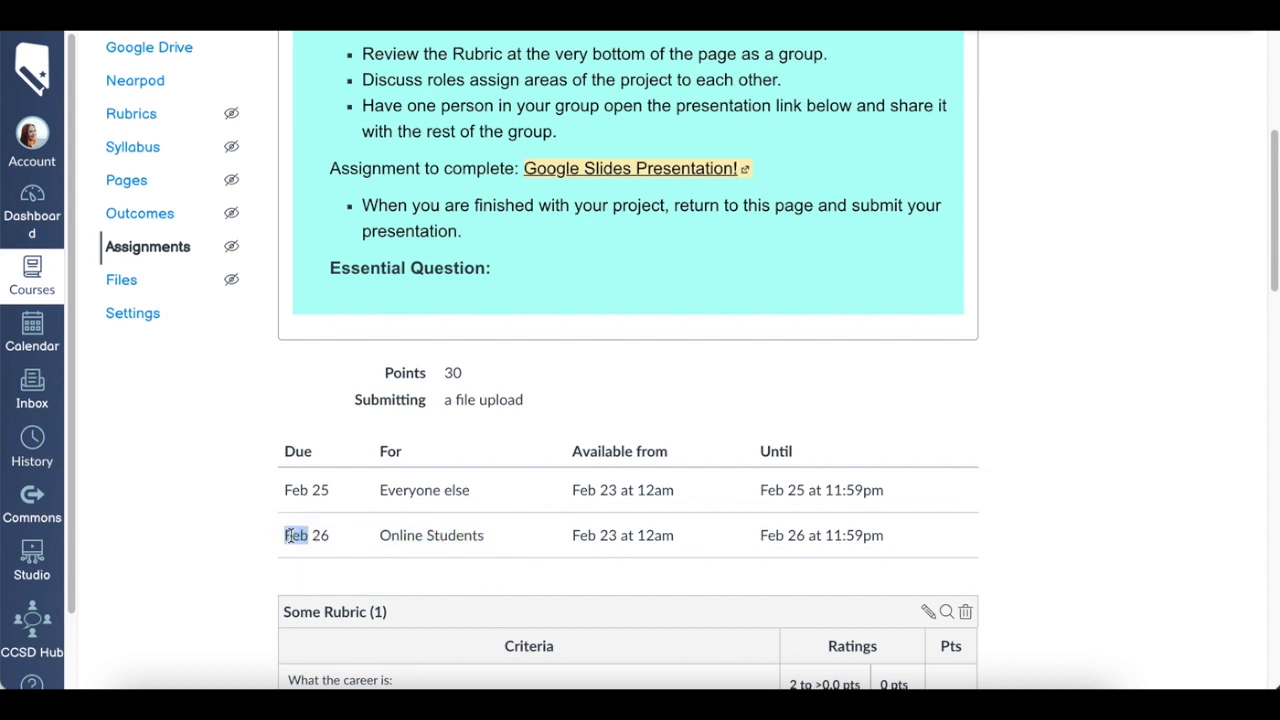
{"action": "left_click", "coordinate": [239, 572]}
{"action": "scroll", "coordinate": [330, 590], "scroll_direction": "down", "scroll_amount": 1}
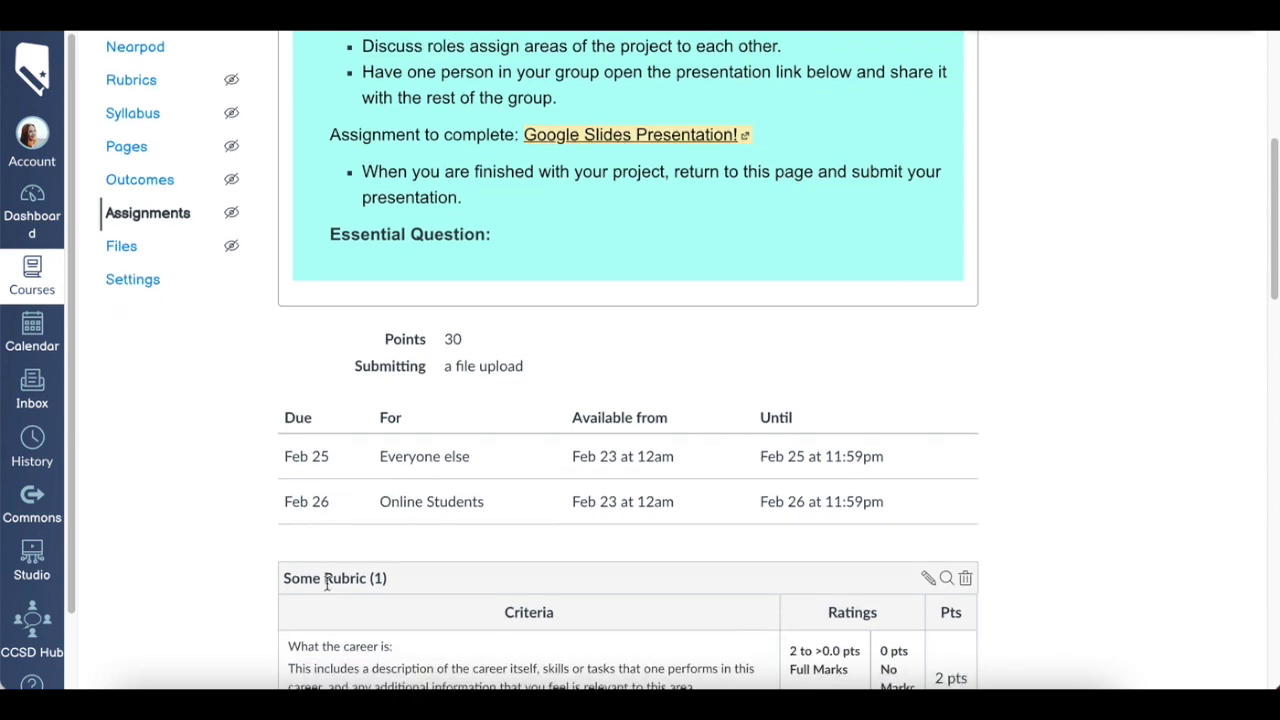